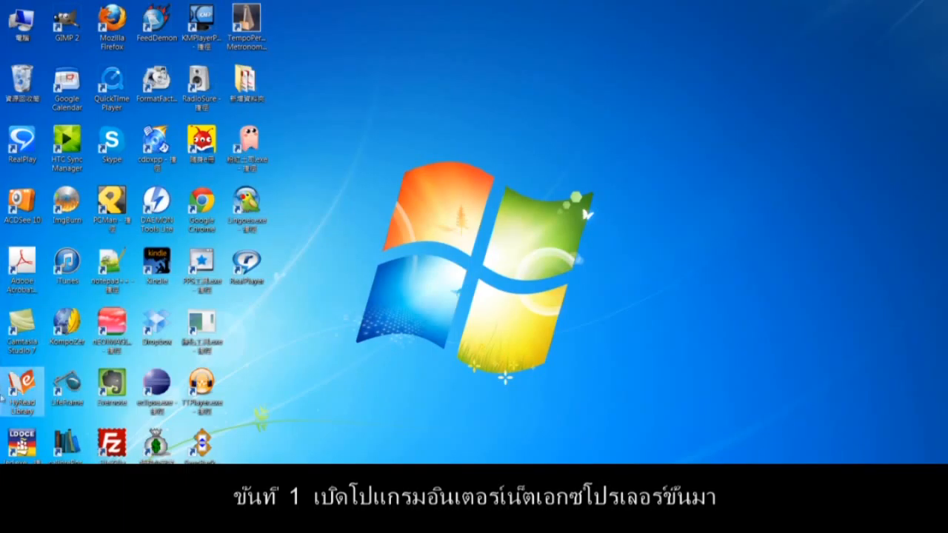
- Launch Internet Explorer from the Start menu's All Programs list
{"action": "left_click", "coordinate": [16, 480]}
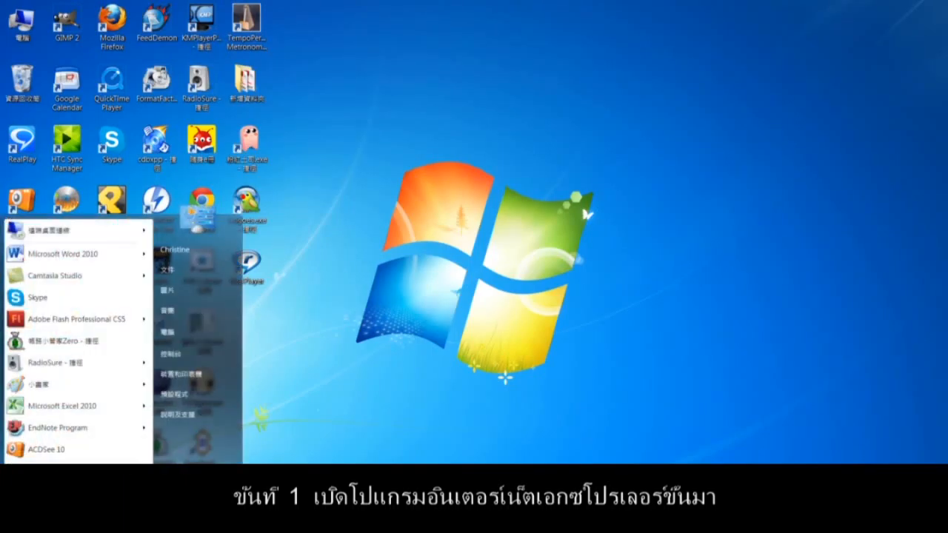
{"action": "left_click", "coordinate": [46, 476]}
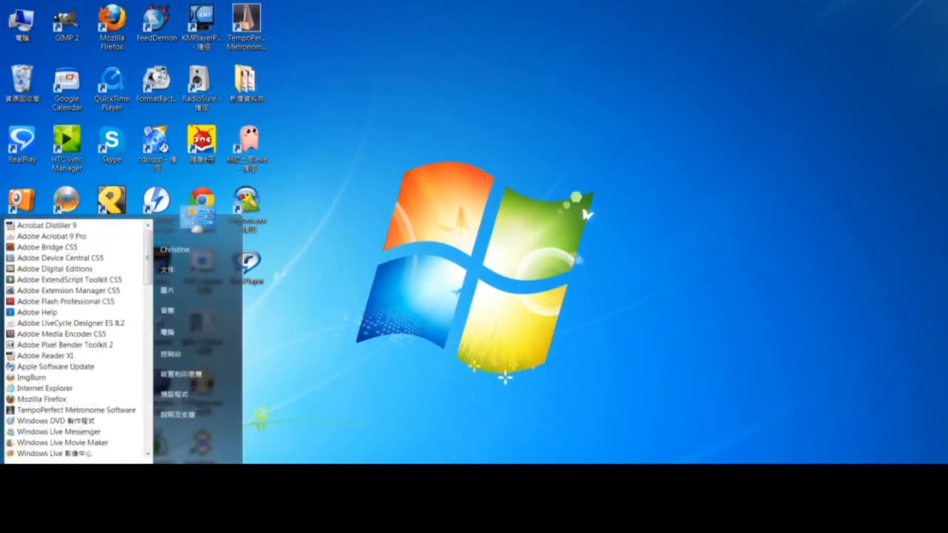
{"action": "left_click", "coordinate": [71, 389]}
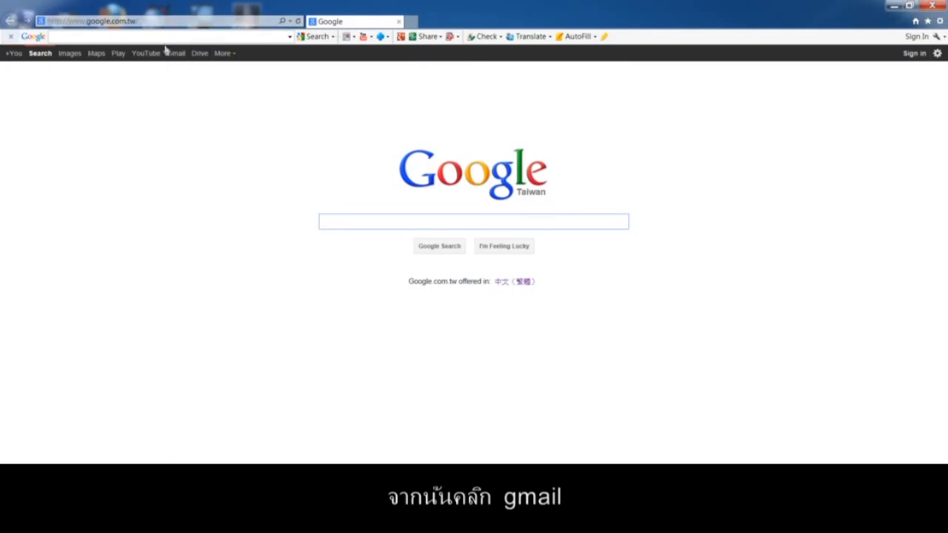
- Go to Gmail from the Google home page and sign in with the account username and password
{"action": "left_click", "coordinate": [176, 57]}
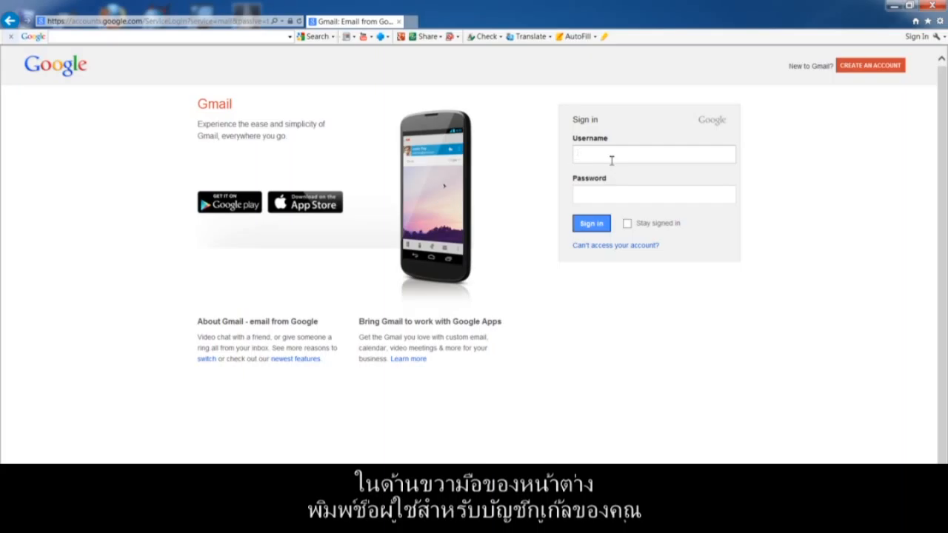
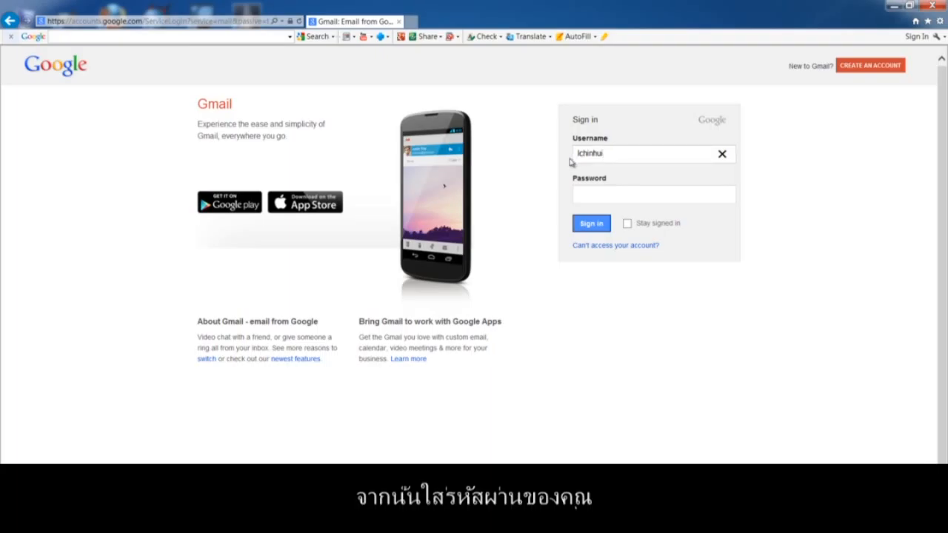
{"action": "left_click", "coordinate": [584, 195]}
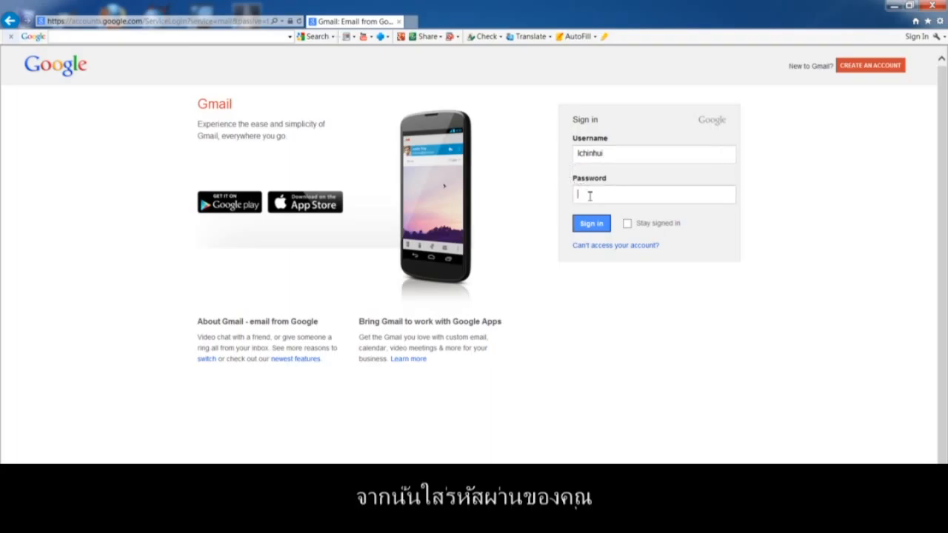
{"action": "type", "text": "••••••••"}
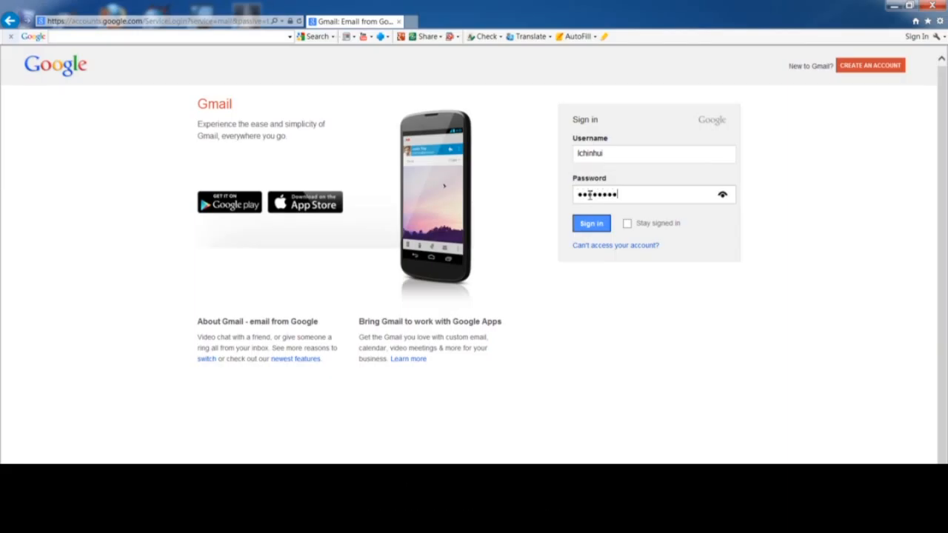
{"action": "left_click", "coordinate": [602, 230]}
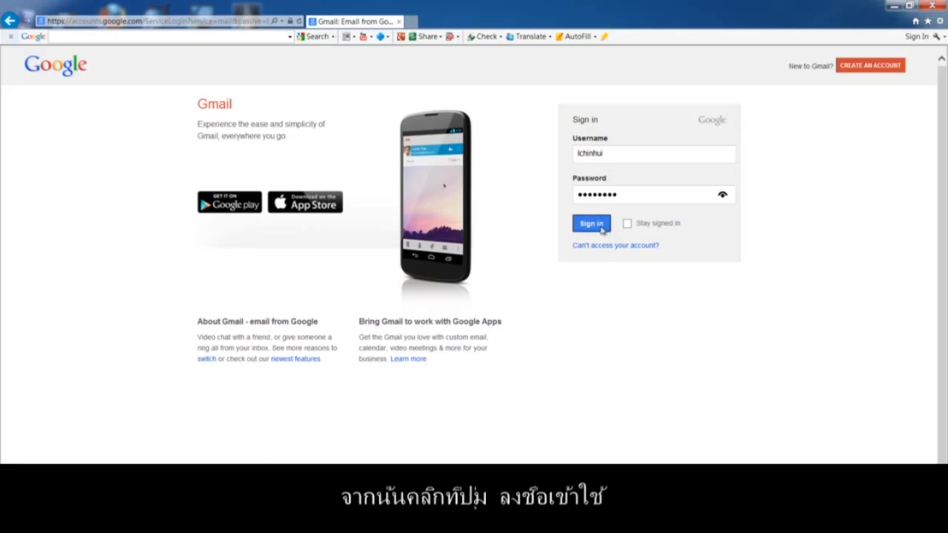
{"action": "left_click", "coordinate": [601, 229]}
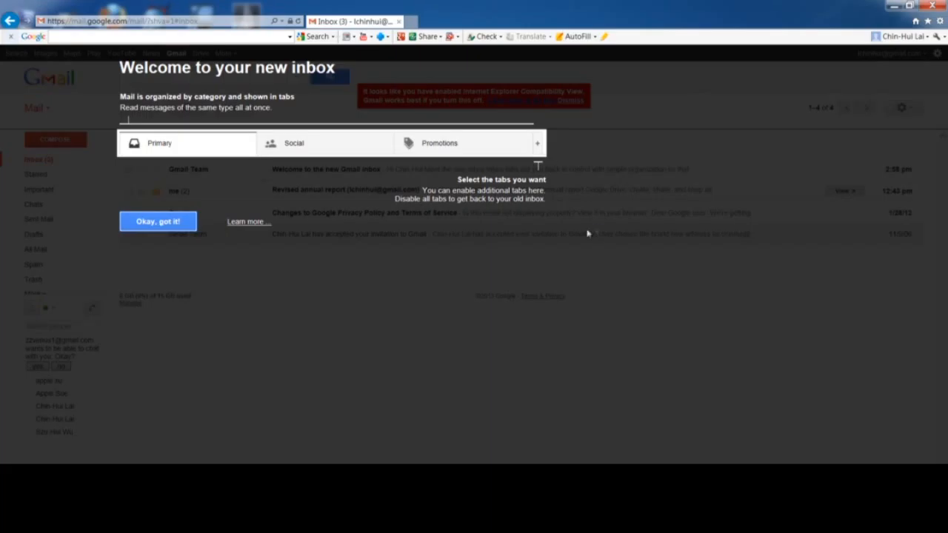
- Dismiss the new-inbox welcome tour with 'Okay, got it!'
{"action": "left_click", "coordinate": [158, 222]}
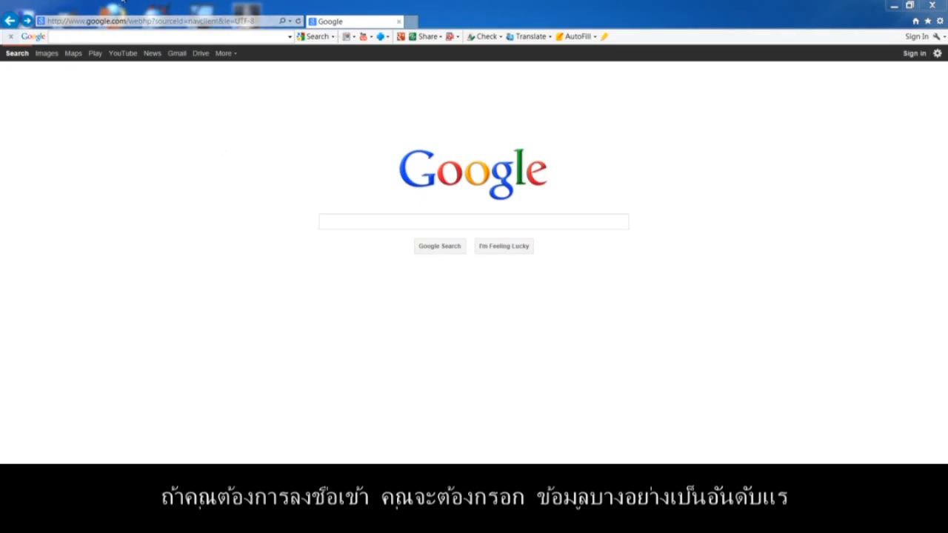
- Go to Gmail's sign-in page and choose CREATE AN ACCOUNT
{"action": "left_click", "coordinate": [177, 56]}
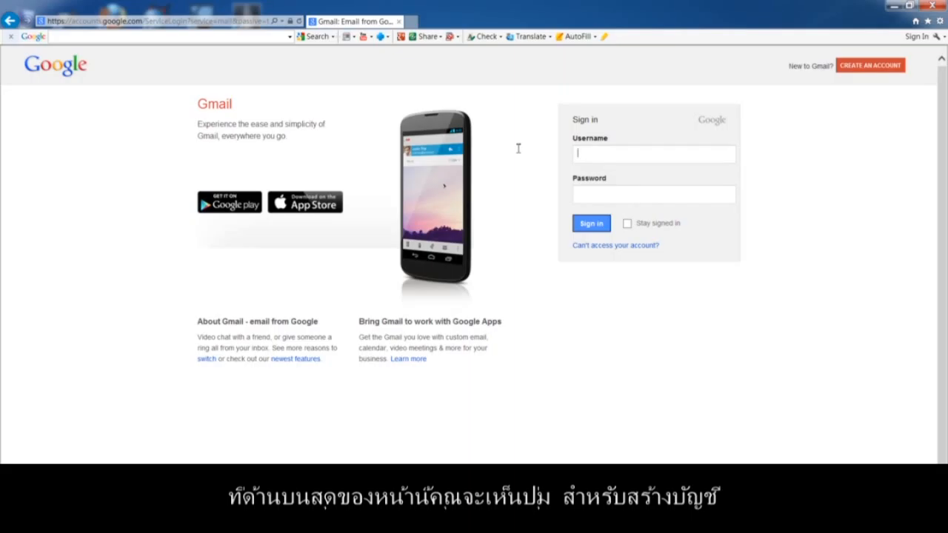
{"action": "left_click", "coordinate": [871, 66]}
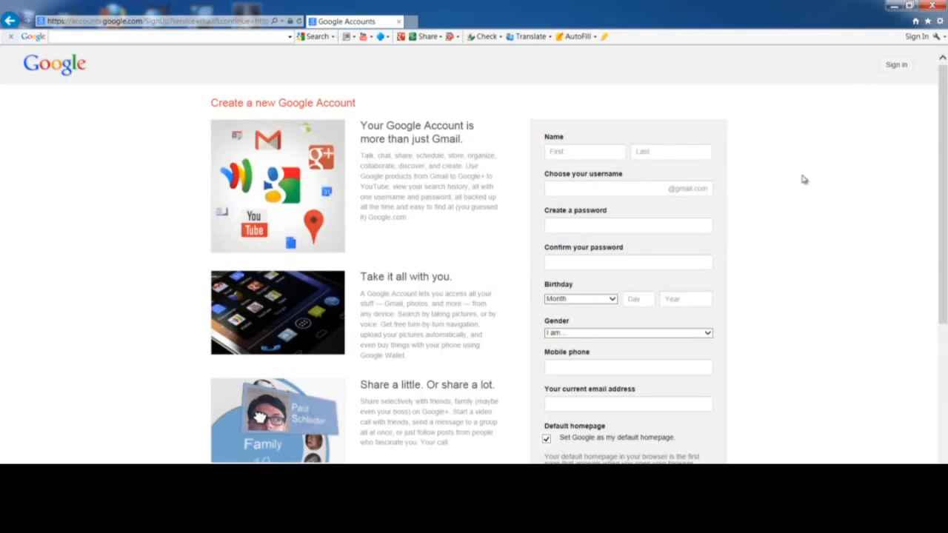
- Enter the new account's first and last name and a first username on the sign-up form
{"action": "left_click", "coordinate": [593, 152]}
{"action": "type", "text": "study"}
{"action": "key", "text": "Tab"}
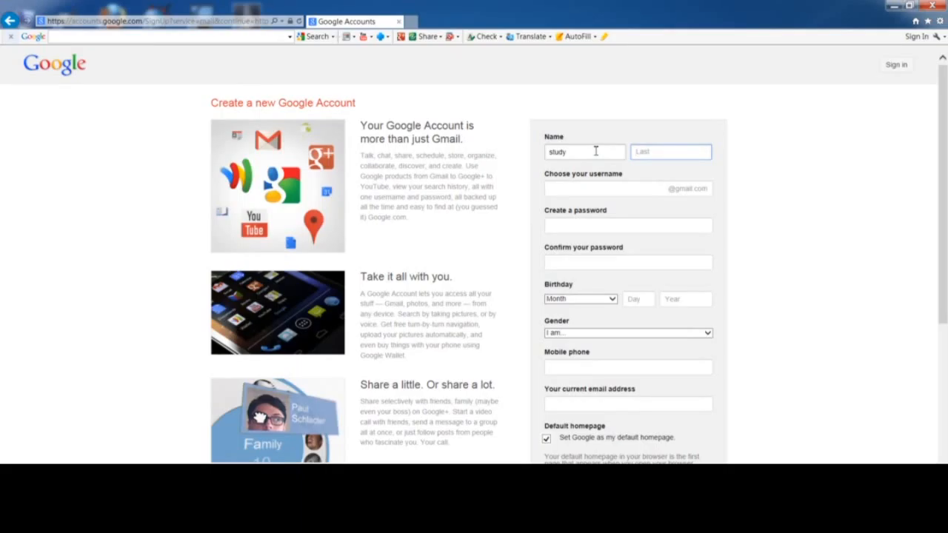
{"action": "type", "text": "VS"}
{"action": "left_click", "coordinate": [618, 191]}
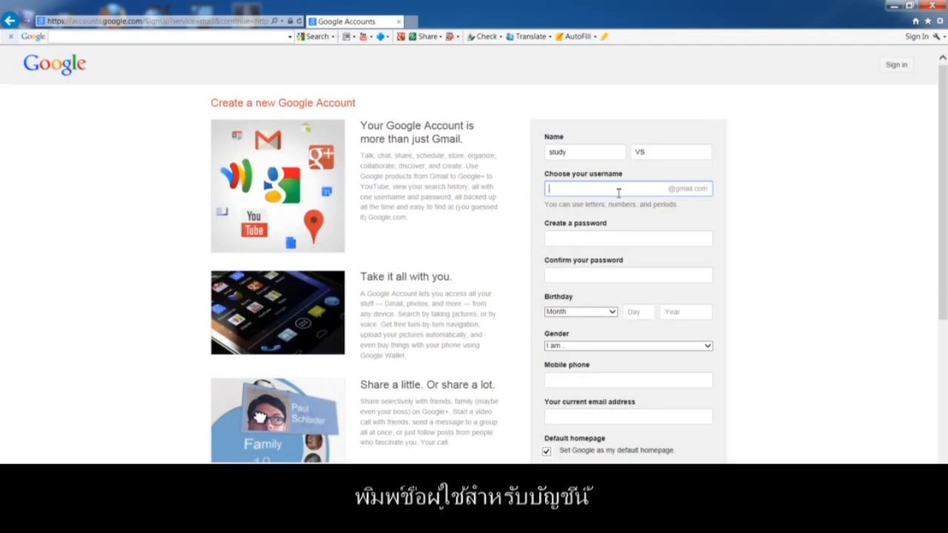
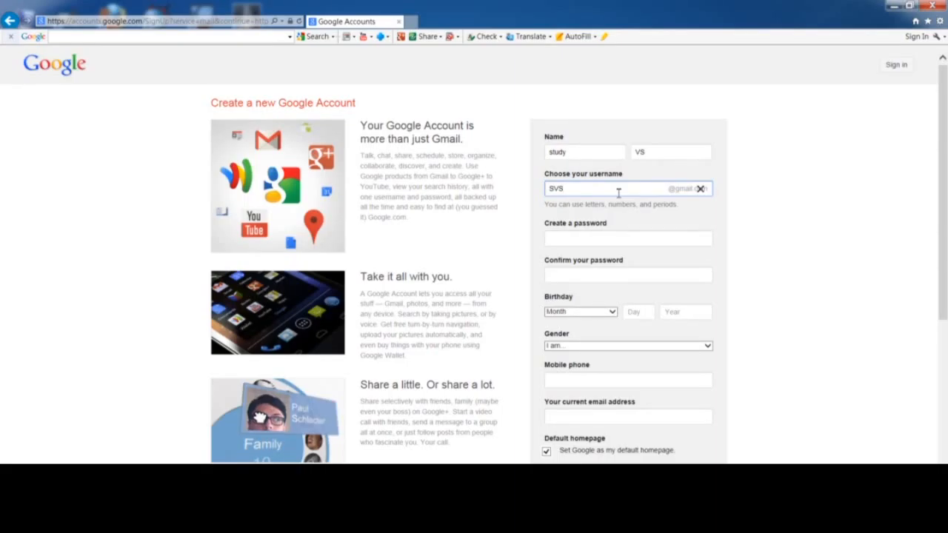
- Replace the too-short username with a longer, all-lowercase username
{"action": "left_click", "coordinate": [620, 206]}
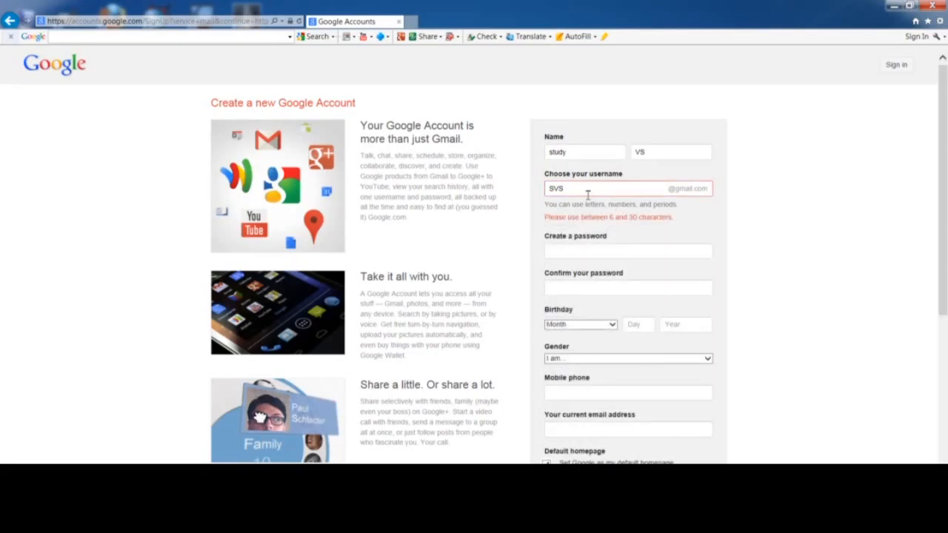
{"action": "left_click", "coordinate": [558, 190]}
{"action": "double_click", "coordinate": [557, 190]}
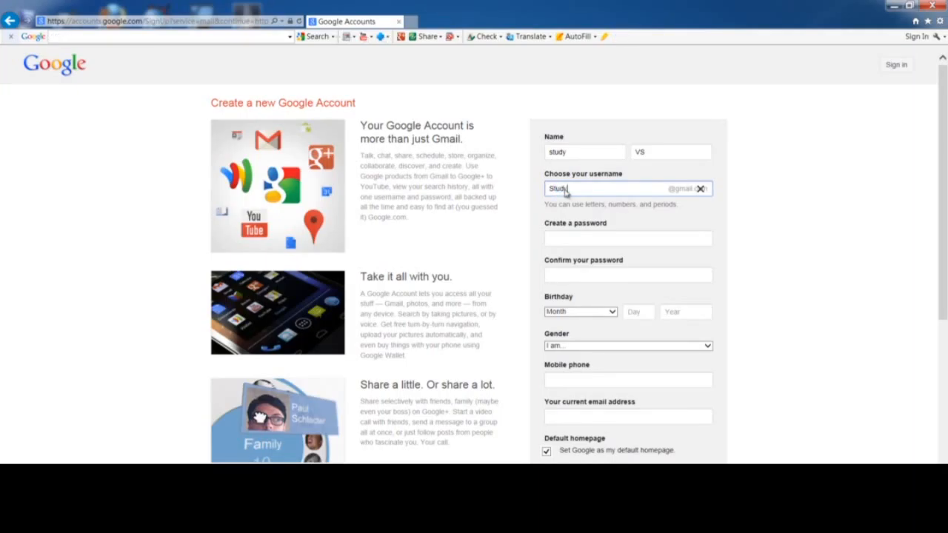
{"action": "key", "text": "Delete"}
- Add a trailing digit when the username is reported as taken, then recheck availability
{"action": "left_click", "coordinate": [645, 219]}
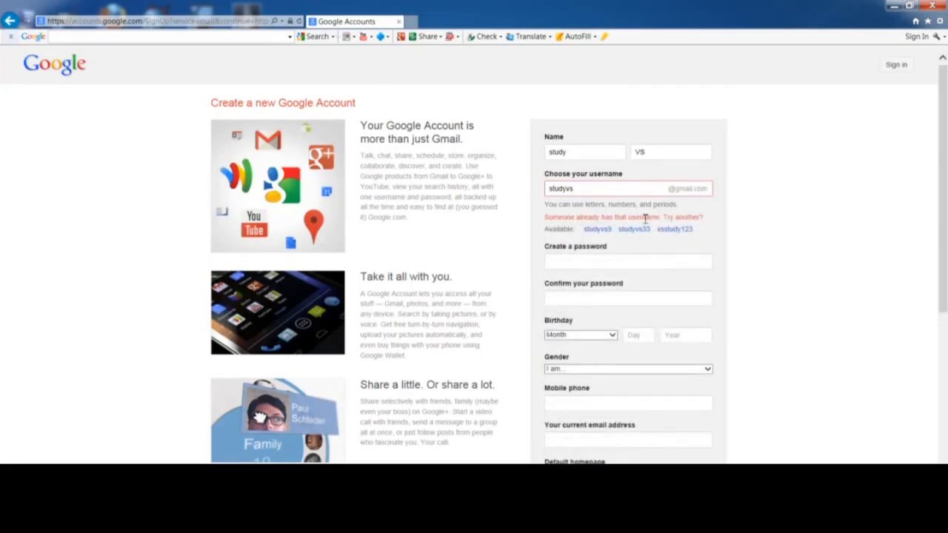
{"action": "left_click", "coordinate": [580, 188]}
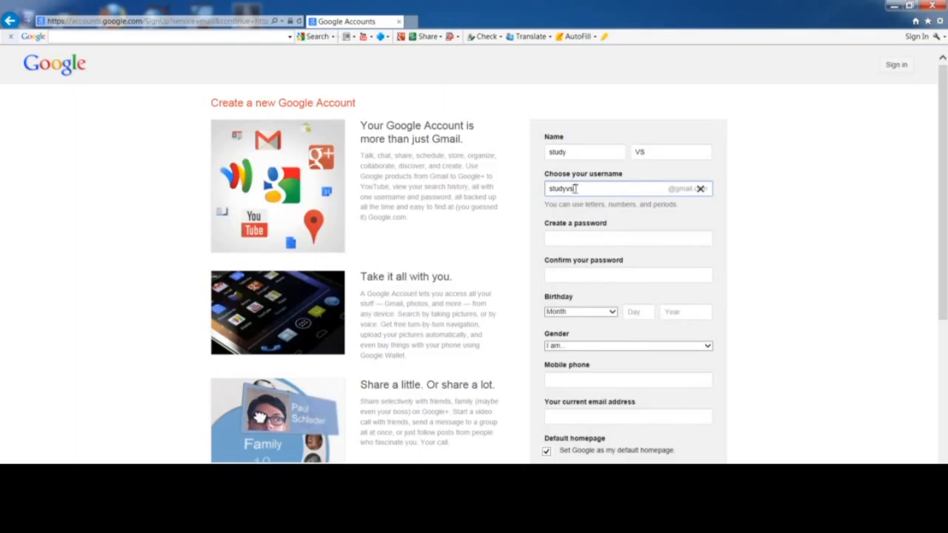
{"action": "type", "text": "1"}
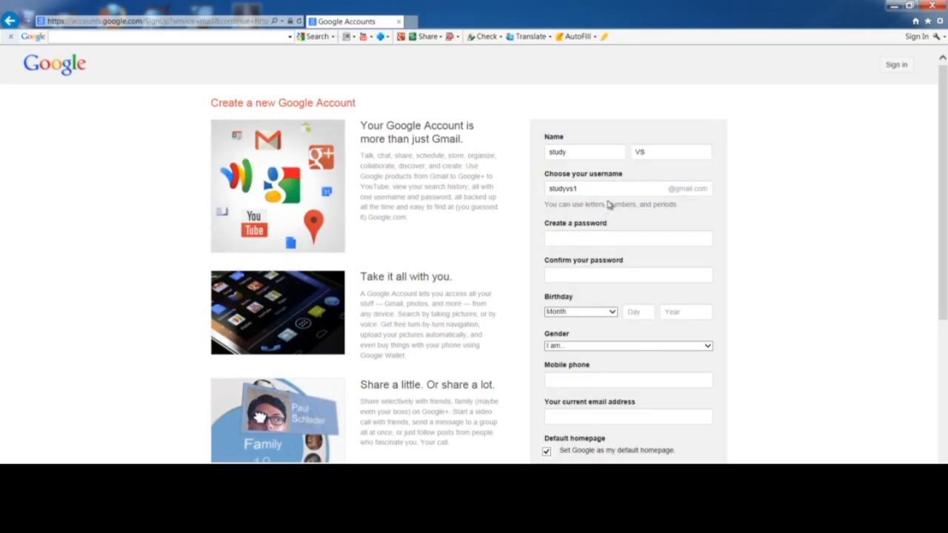
{"action": "left_click", "coordinate": [612, 190]}
{"action": "left_click", "coordinate": [709, 220]}
{"action": "left_click", "coordinate": [640, 191]}
{"action": "key", "text": "BackSpace"}
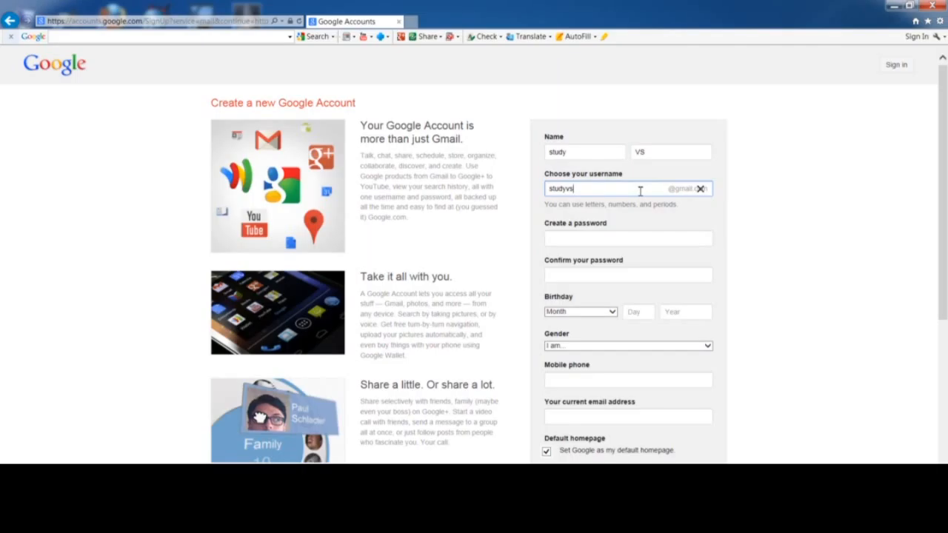
{"action": "left_click", "coordinate": [689, 209]}
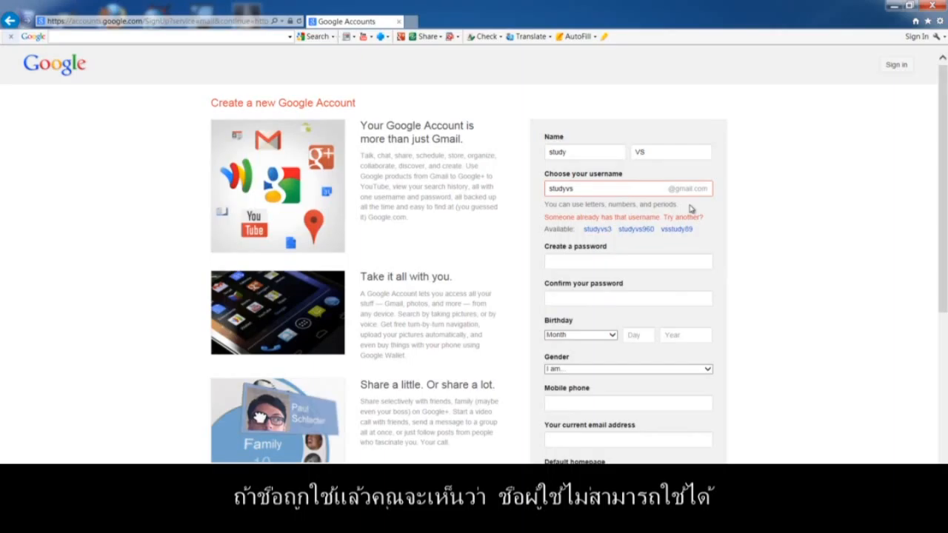
{"action": "left_click", "coordinate": [607, 230]}
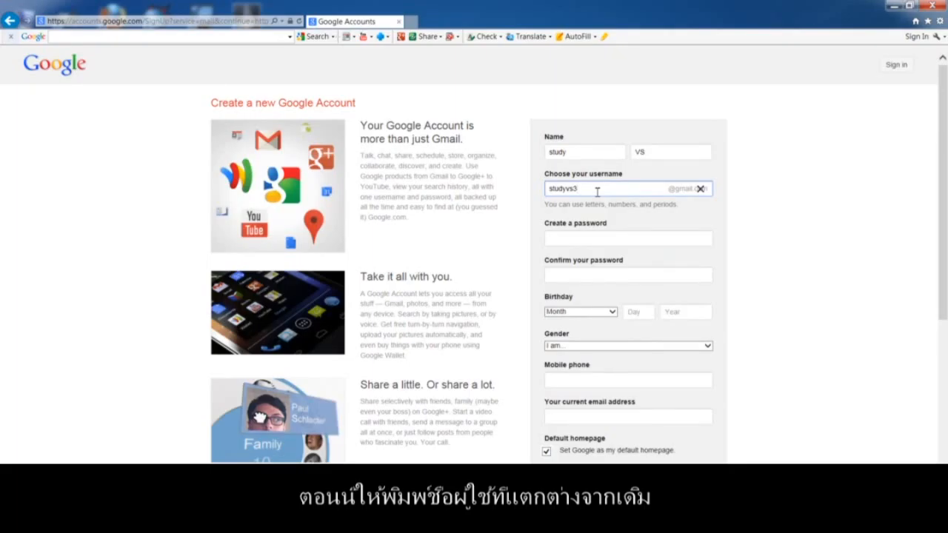
{"action": "key", "text": "BackSpace"}
{"action": "type", "text": "1"}
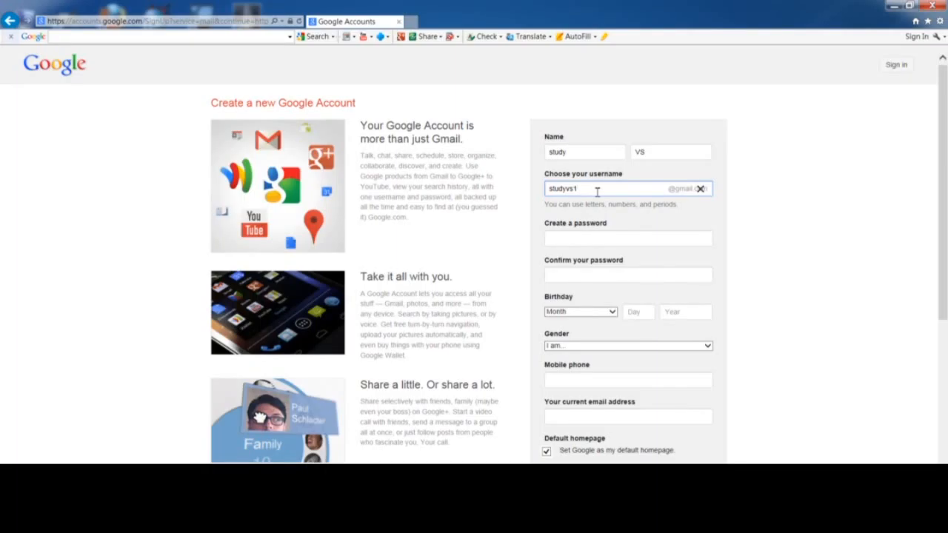
{"action": "left_click", "coordinate": [610, 202]}
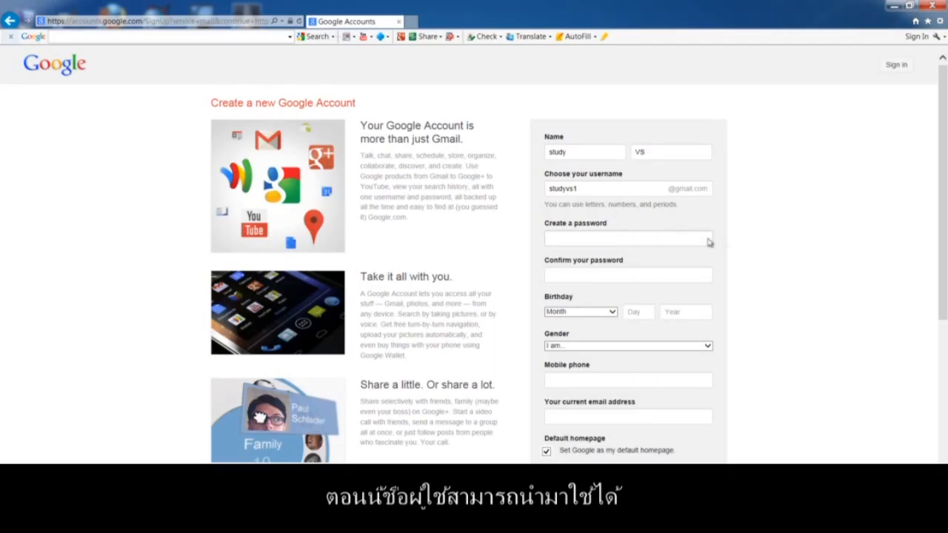
{"action": "left_click", "coordinate": [571, 236]}
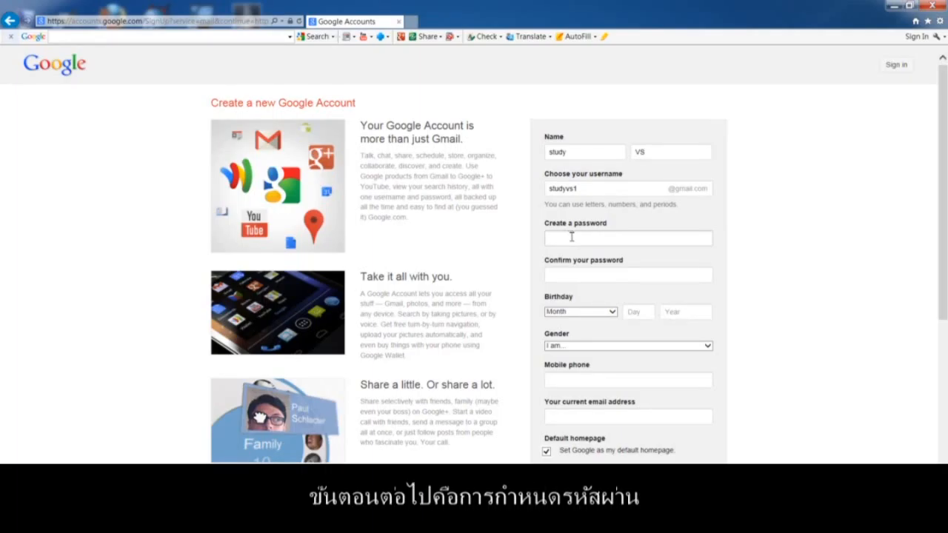
- Enter the new account password and confirm it, reaching Fair strength
{"action": "left_click", "coordinate": [571, 236]}
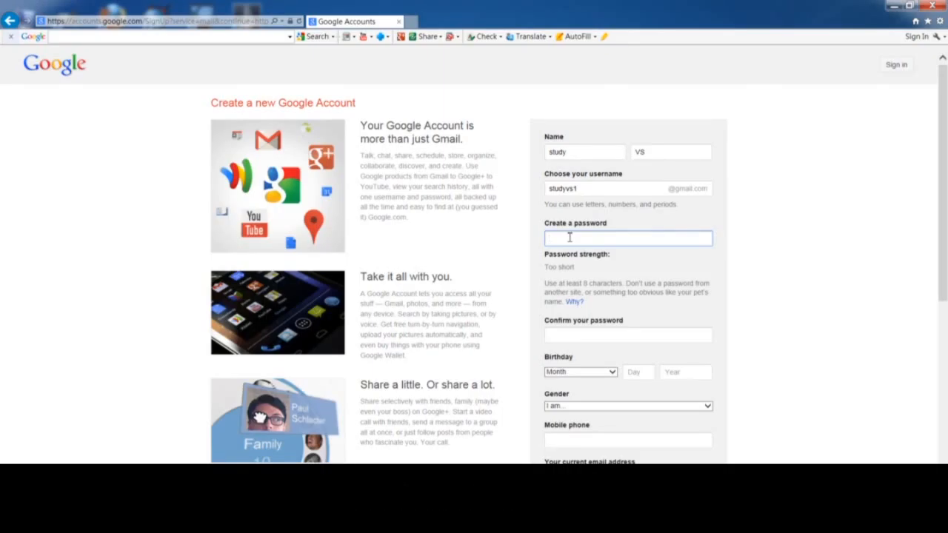
{"action": "type", "text": "••••••••"}
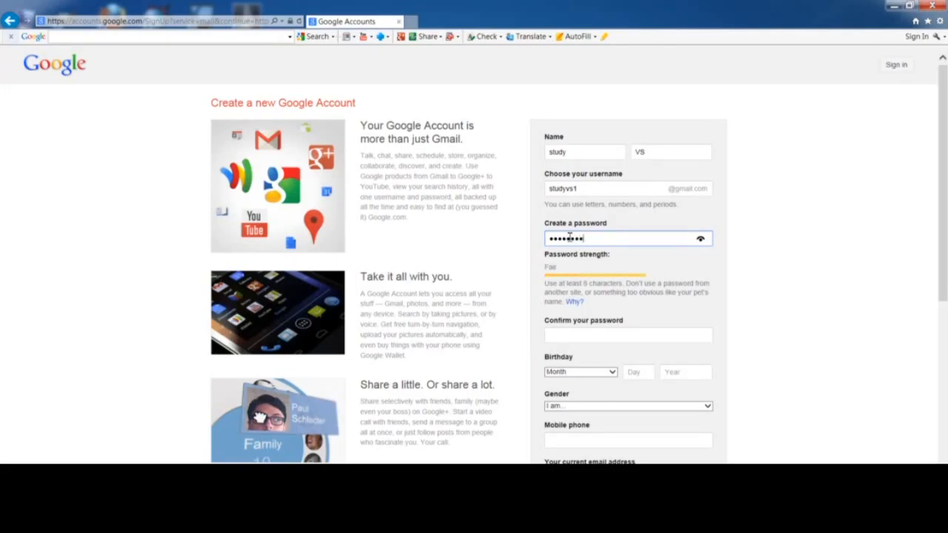
{"action": "left_click", "coordinate": [679, 301]}
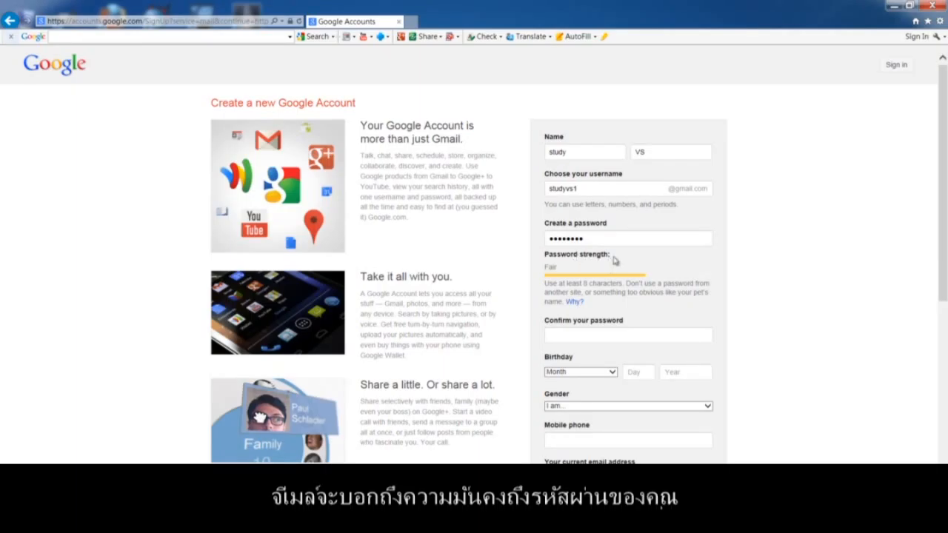
{"action": "left_click", "coordinate": [604, 336]}
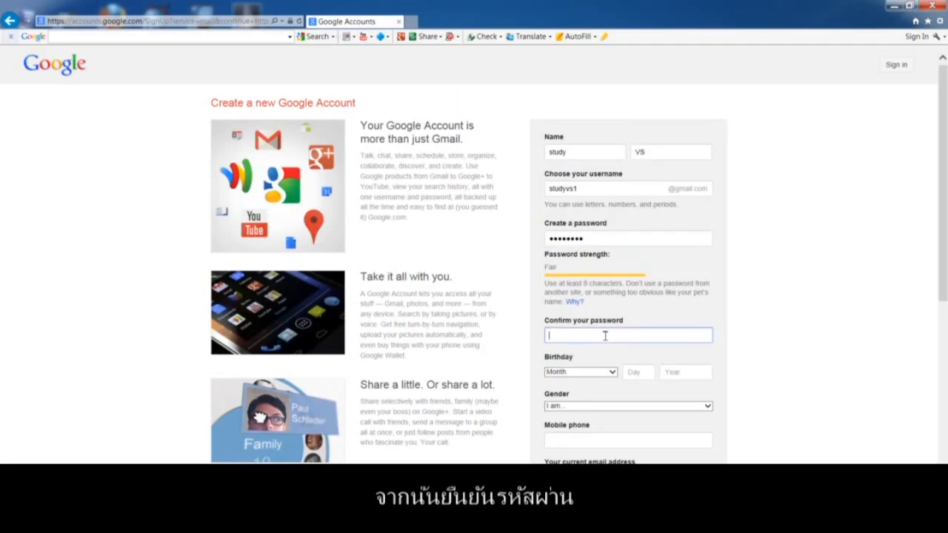
{"action": "type", "text": "••••••••"}
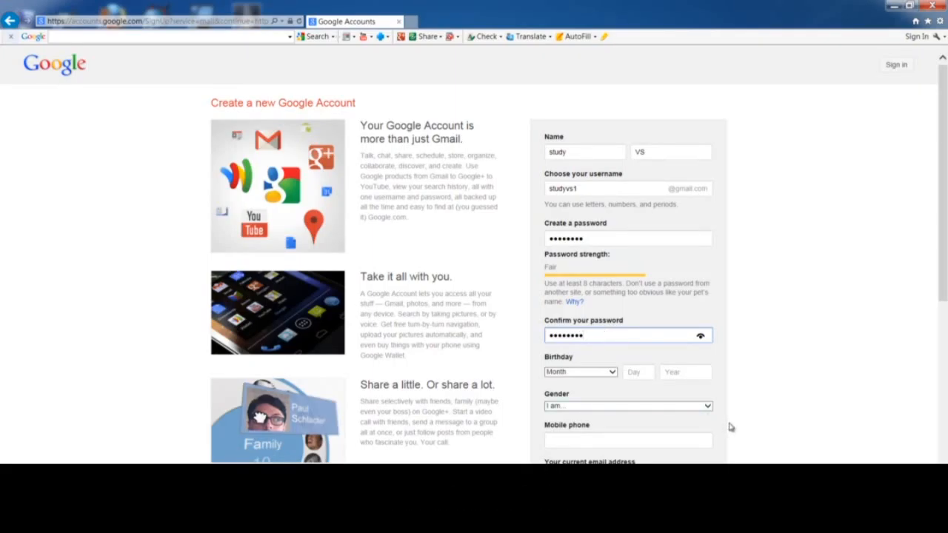
{"action": "left_click", "coordinate": [821, 397]}
- Set the birth month to April on the sign-up form
{"action": "scroll", "coordinate": [822, 397], "scroll_direction": "down", "scroll_amount": 5}
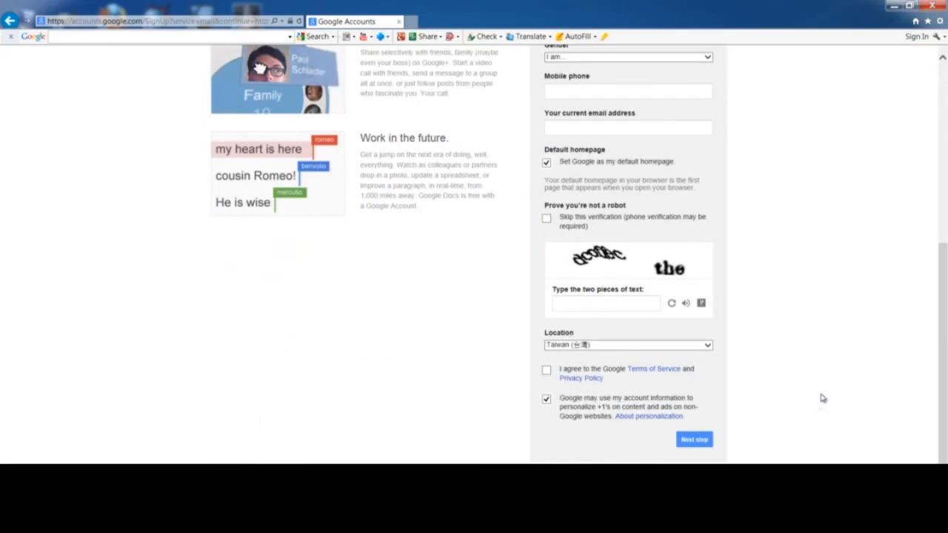
{"action": "left_click_drag", "start_coordinate": [939, 305], "coordinate": [942, 200]}
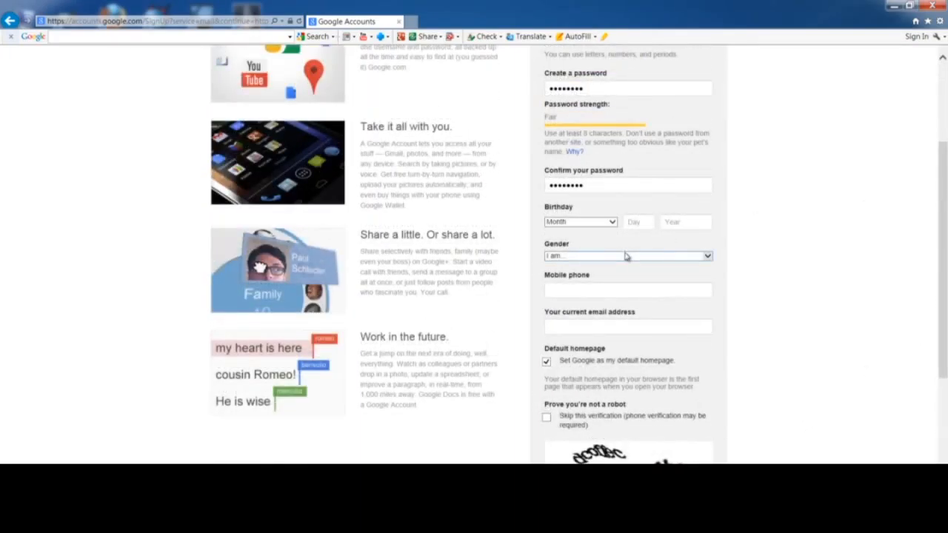
{"action": "left_click", "coordinate": [612, 222]}
{"action": "left_click", "coordinate": [614, 223]}
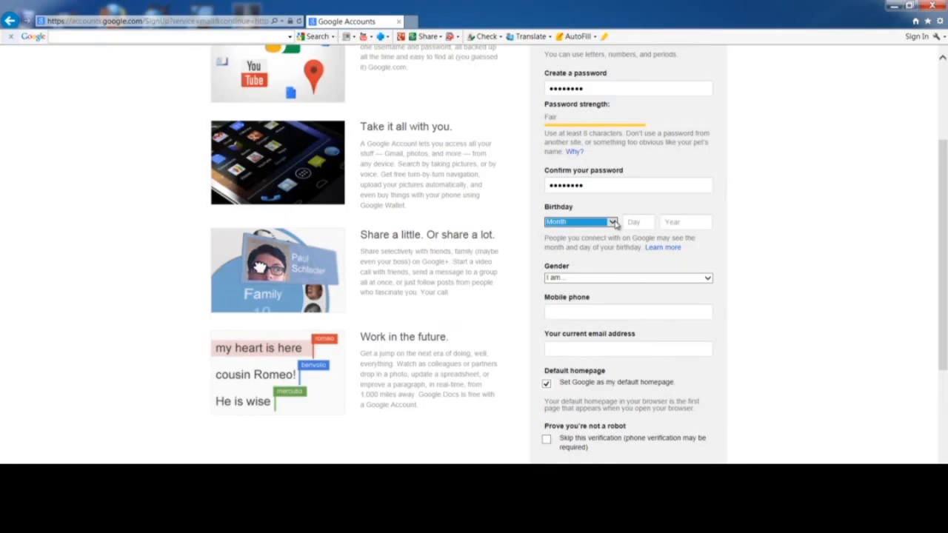
{"action": "left_click", "coordinate": [614, 223]}
{"action": "left_click", "coordinate": [614, 222]}
{"action": "left_click", "coordinate": [747, 313]}
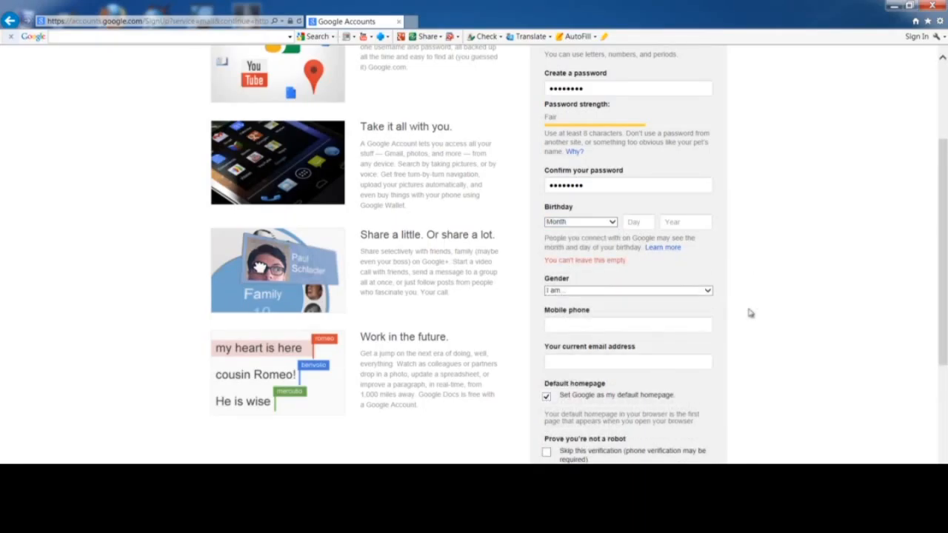
{"action": "left_click", "coordinate": [614, 222]}
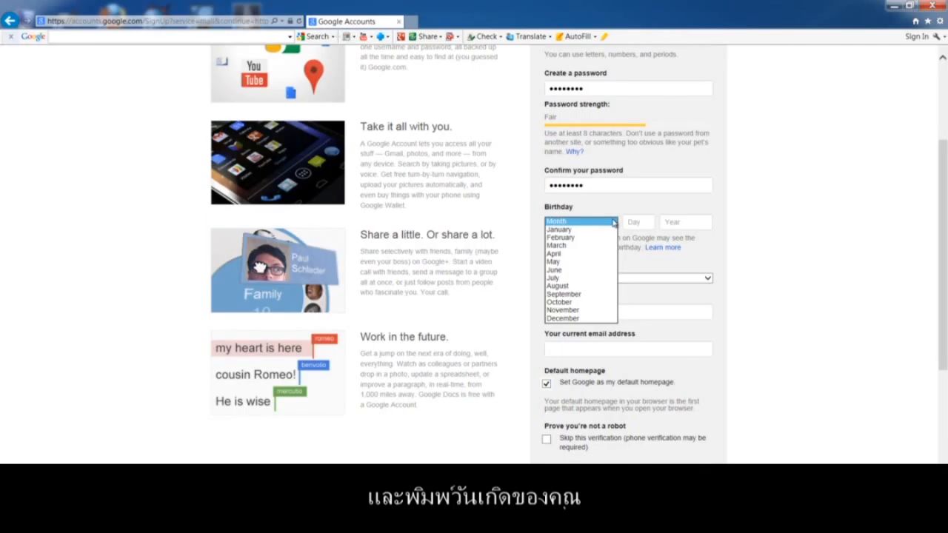
{"action": "left_click", "coordinate": [590, 253]}
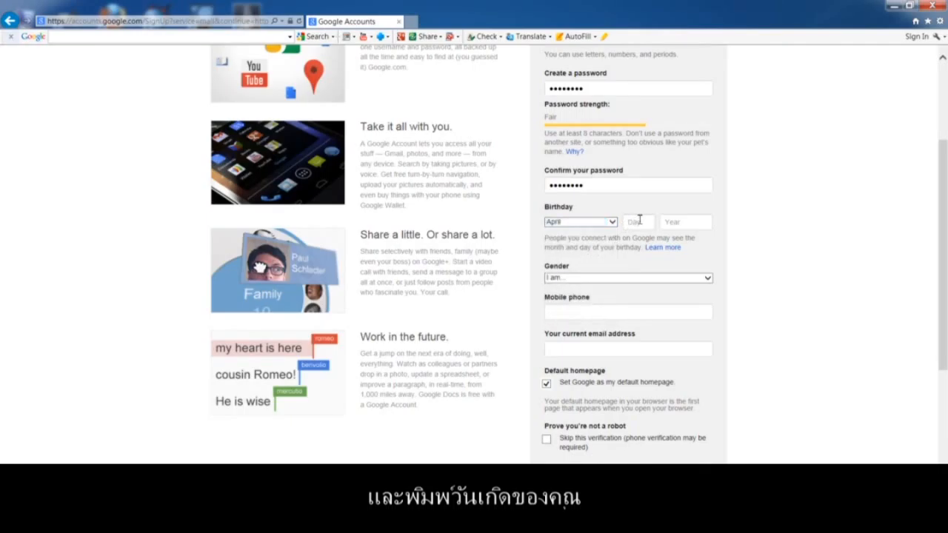
- Enter birth day 1 and year 1985, and set the gender to Female
{"action": "left_click", "coordinate": [640, 220]}
{"action": "type", "text": "1"}
{"action": "key", "text": "Tab"}
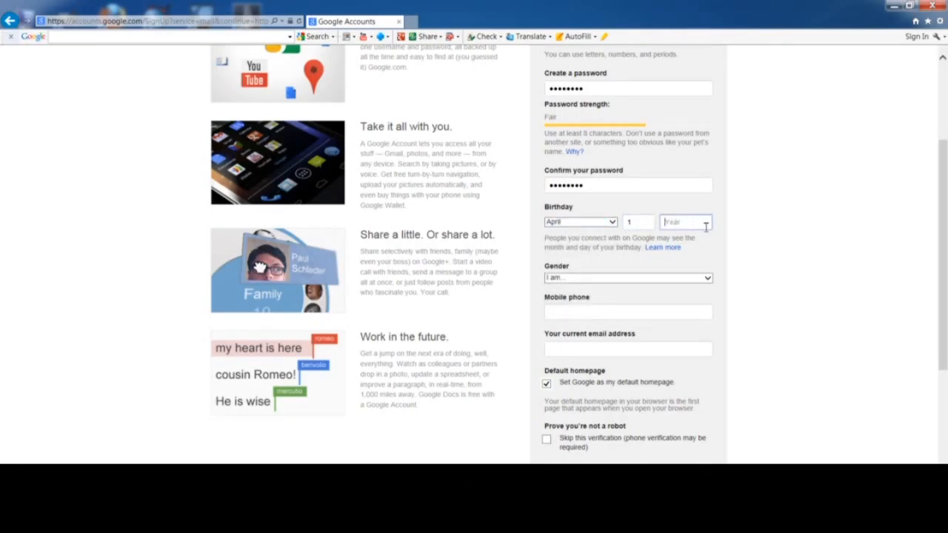
{"action": "type", "text": "19"}
{"action": "type", "text": "85"}
{"action": "left_click", "coordinate": [672, 265]}
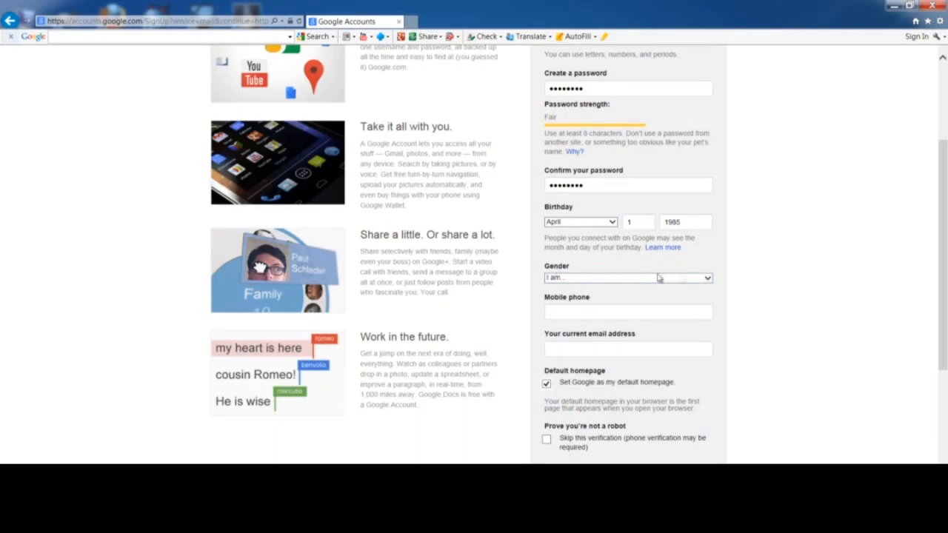
{"action": "left_click", "coordinate": [707, 277]}
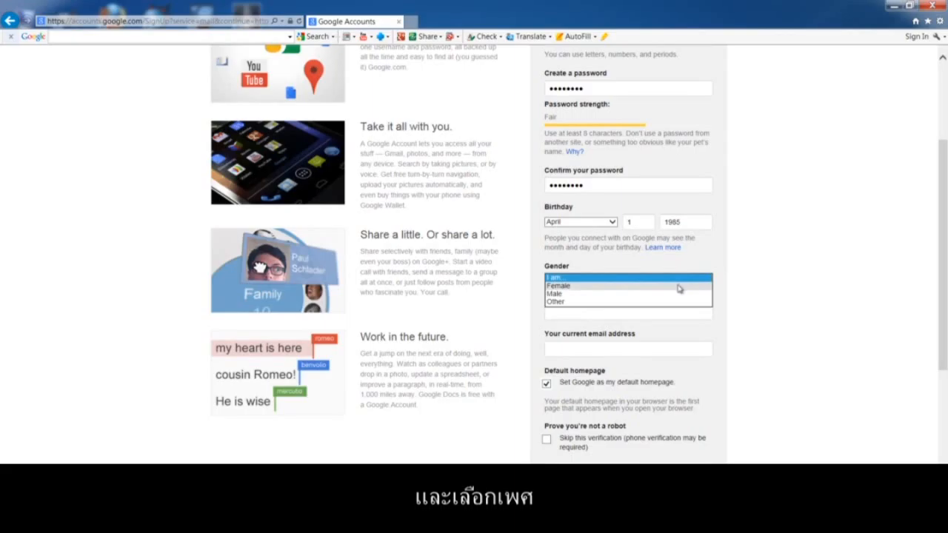
{"action": "left_click", "coordinate": [677, 286]}
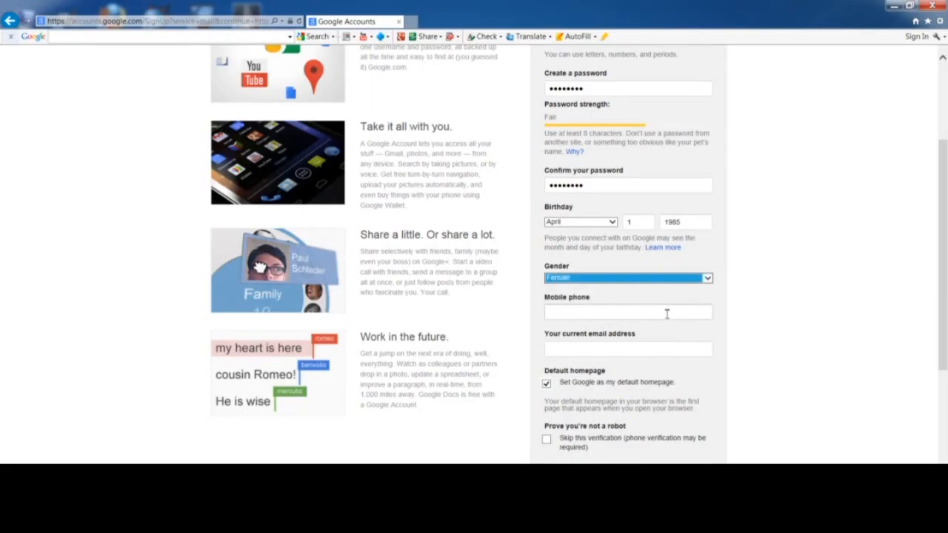
{"action": "left_click", "coordinate": [666, 312]}
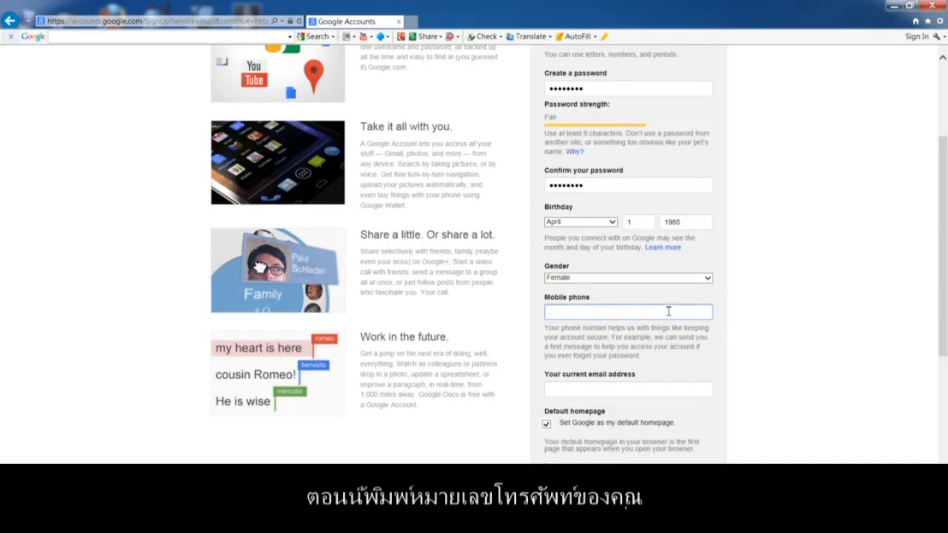
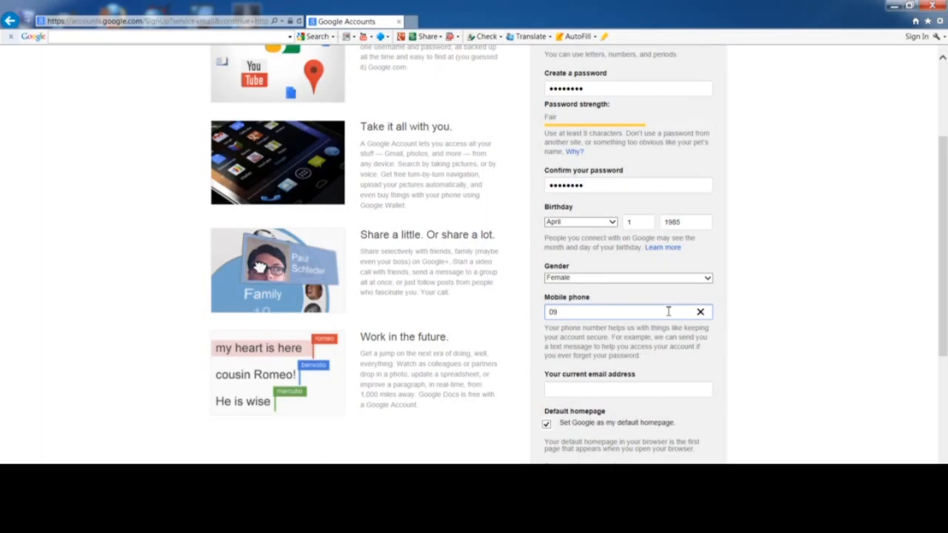
- Enter the mobile phone number and the current email address, correcting a mistyped address
{"action": "left_click", "coordinate": [667, 391]}
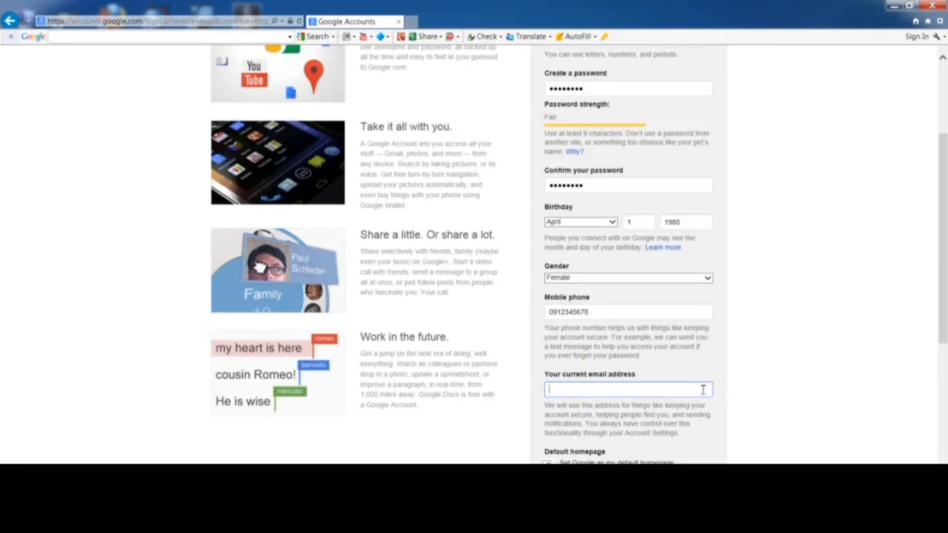
{"action": "type", "text": "chinhui"}
{"action": "key", "text": "BackSpace"}
{"action": "key", "text": "BackSpace"}
{"action": "key", "text": "BackSpace"}
{"action": "key", "text": "BackSpace"}
{"action": "key", "text": "BackSpace"}
{"action": "key", "text": "BackSpace"}
{"action": "key", "text": "BackSpace"}
- Tick Skip this verification to bypass the robot check
{"action": "scroll", "coordinate": [833, 387], "scroll_direction": "down", "scroll_amount": 5}
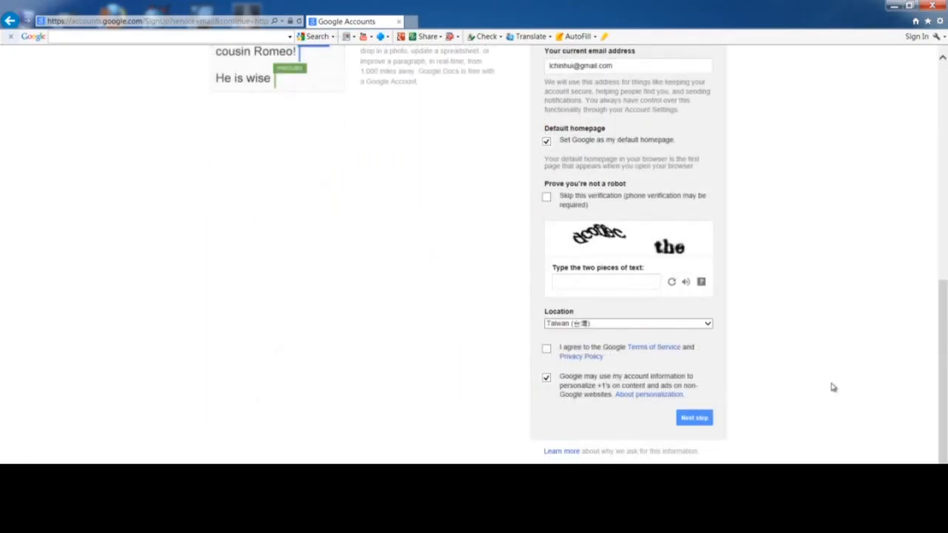
{"action": "left_click_drag", "start_coordinate": [937, 353], "coordinate": [908, 278]}
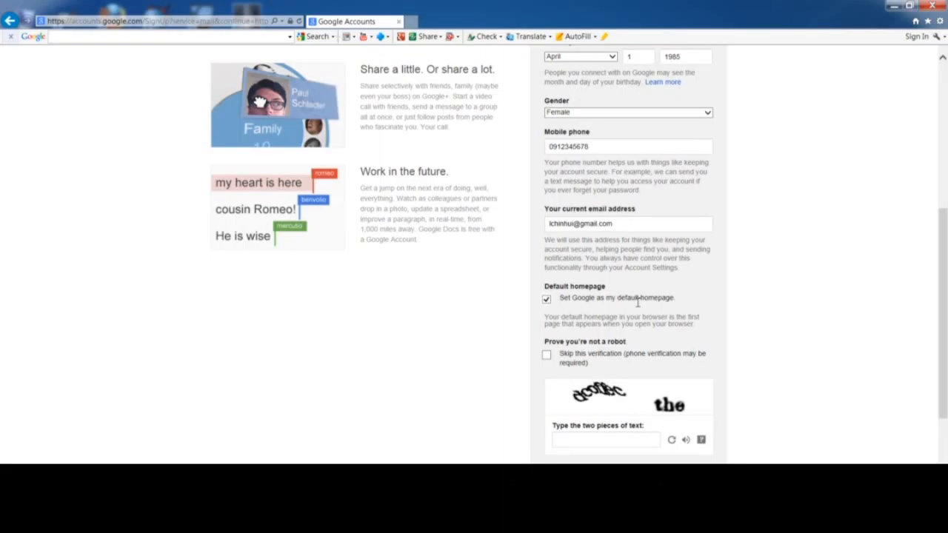
{"action": "left_click", "coordinate": [548, 356]}
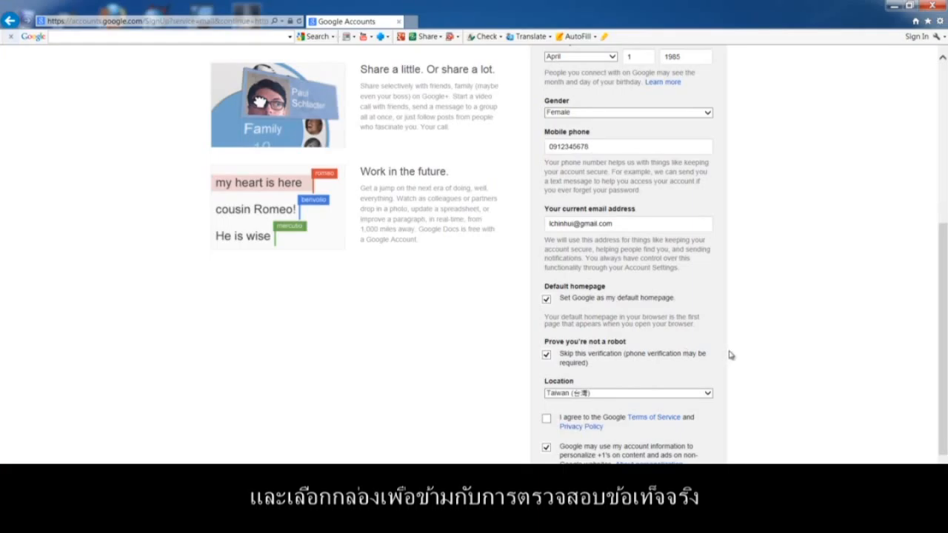
- Set location to Taiwan, accept the Terms of Service, and submit with Next step
{"action": "scroll", "coordinate": [729, 355], "scroll_direction": "down", "scroll_amount": 1}
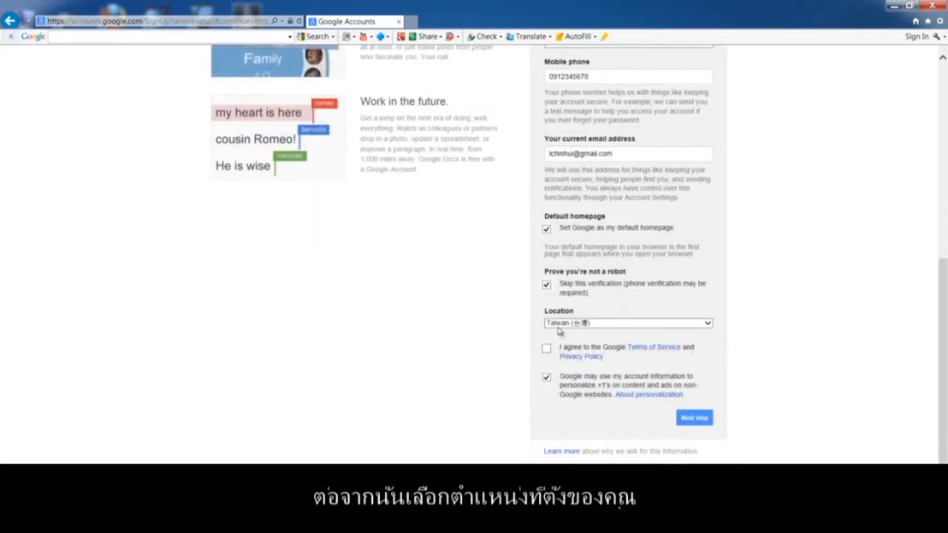
{"action": "left_click", "coordinate": [633, 324]}
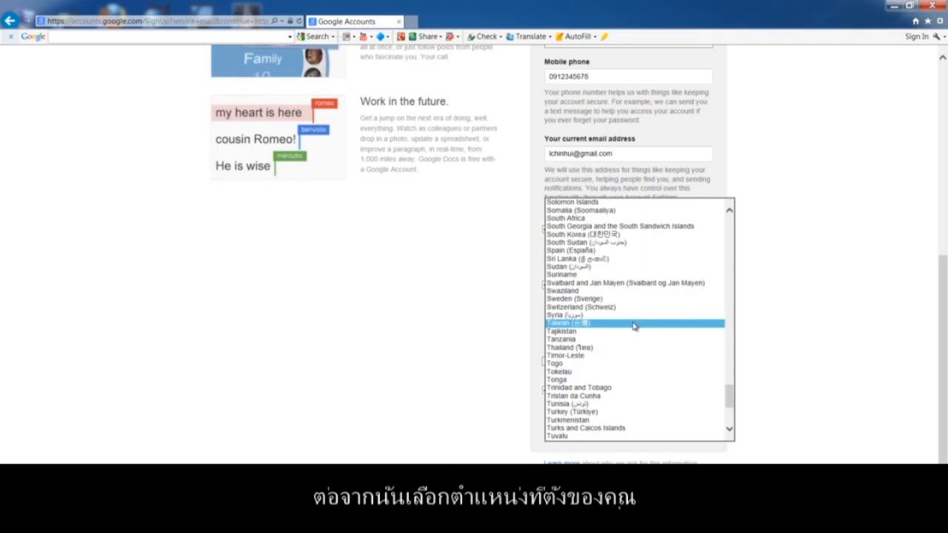
{"action": "left_click", "coordinate": [633, 324]}
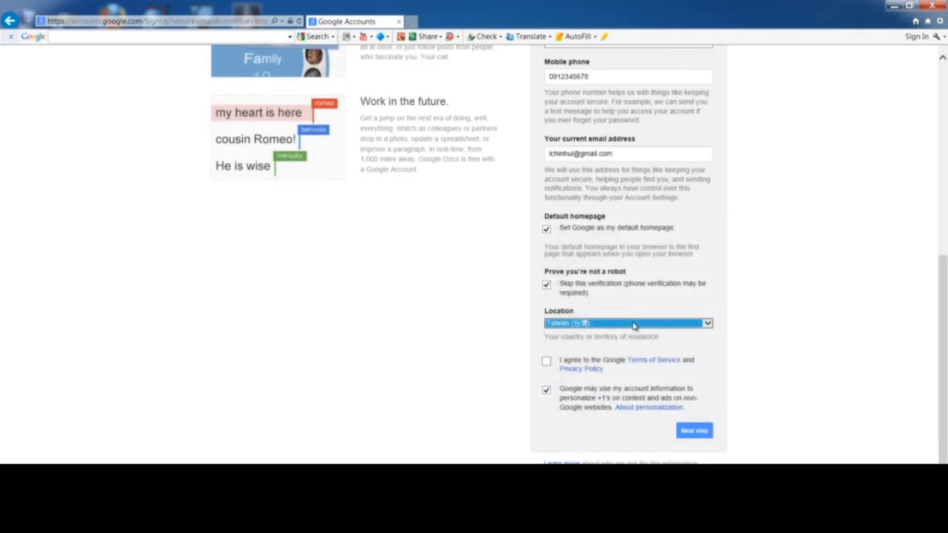
{"action": "left_click", "coordinate": [775, 327]}
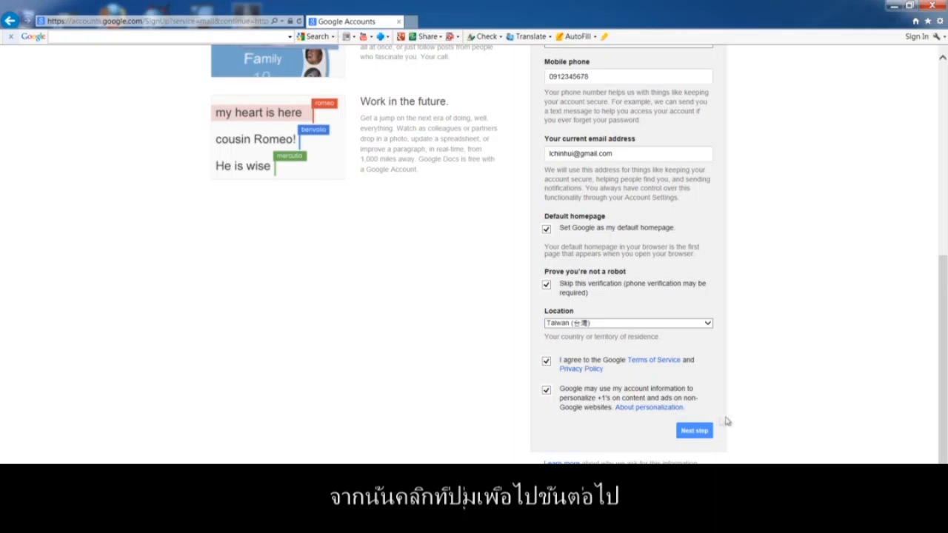
{"action": "left_click", "coordinate": [695, 430]}
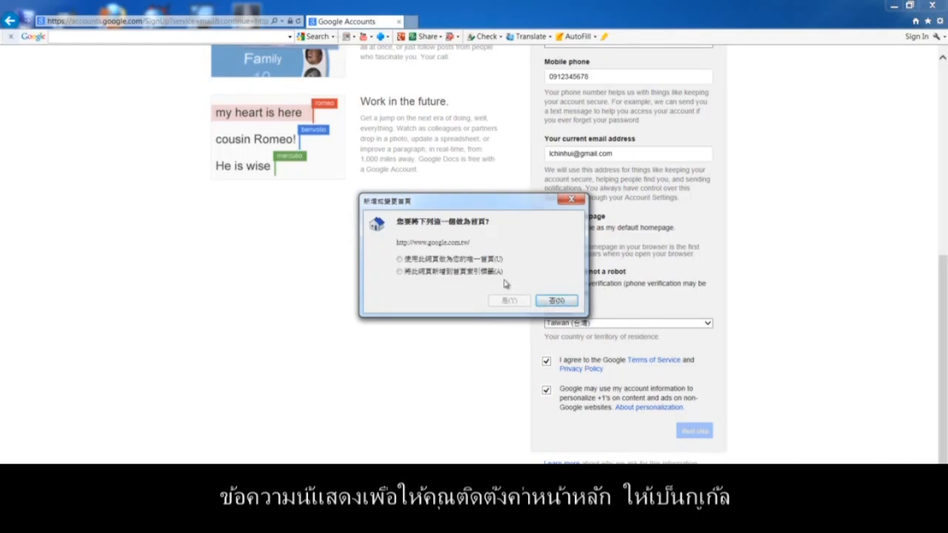
- Make Google the browser's only homepage and confirm the change
{"action": "left_click", "coordinate": [500, 259]}
{"action": "left_click", "coordinate": [509, 300]}
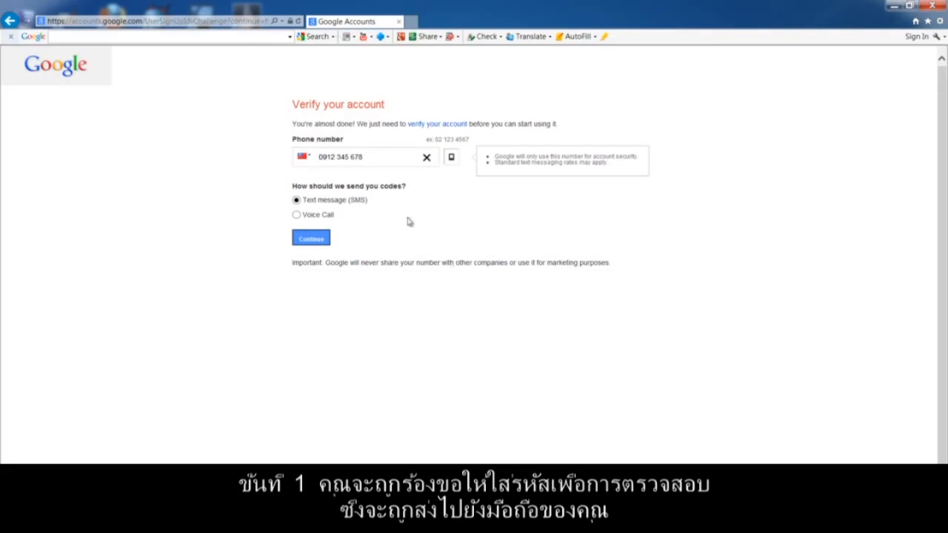
- Select the entered phone number and request a verification code by text message (SMS)
{"action": "left_click", "coordinate": [377, 158]}
{"action": "left_click_drag", "start_coordinate": [377, 158], "coordinate": [324, 159]}
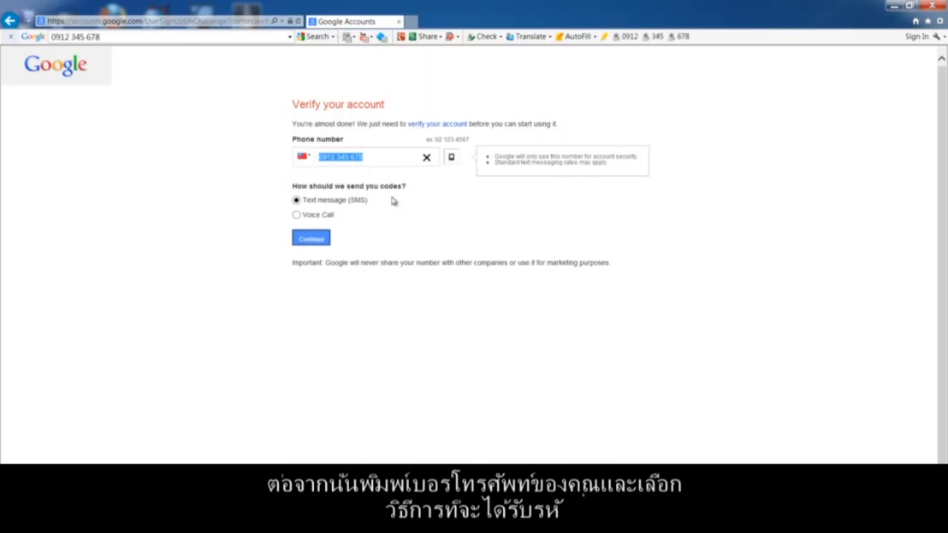
{"action": "left_click", "coordinate": [313, 239]}
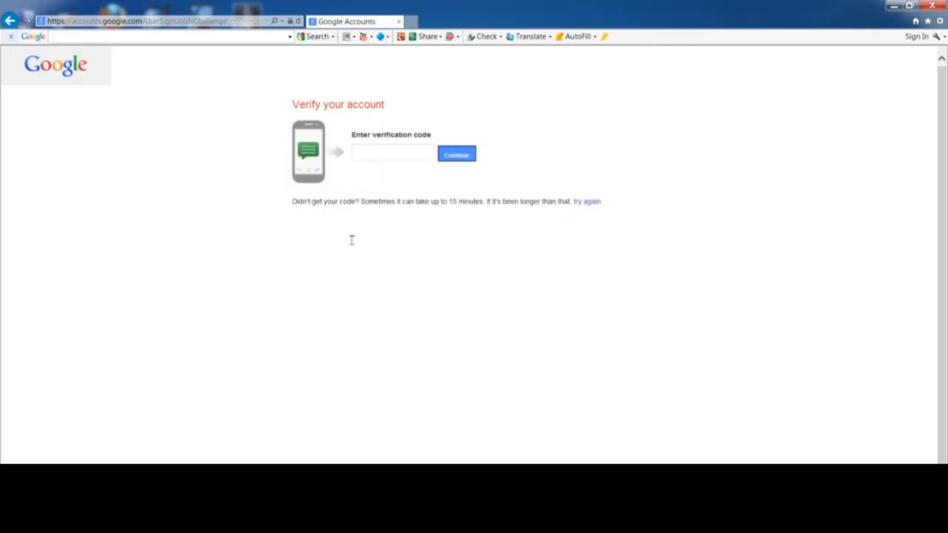
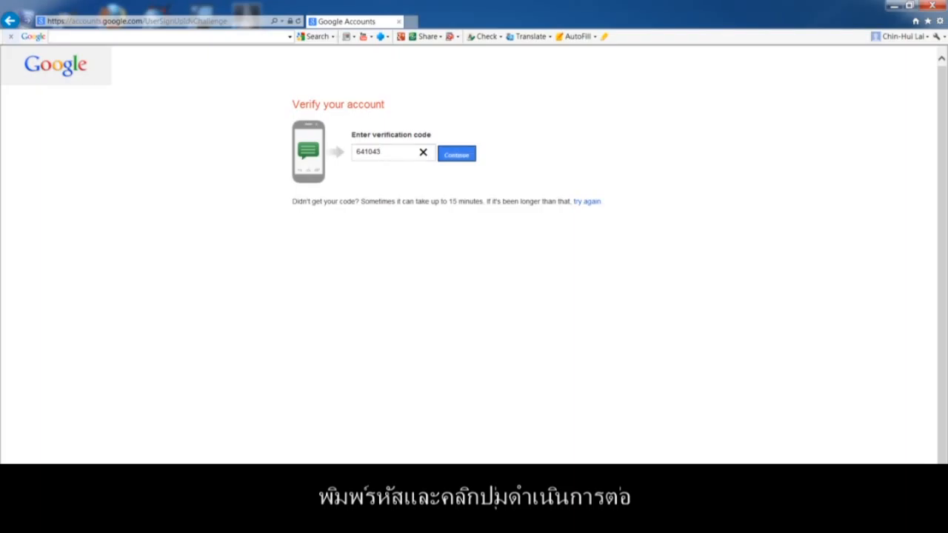
- Enter the texted verification code and submit it to finish creating the account
{"action": "left_click", "coordinate": [456, 153]}
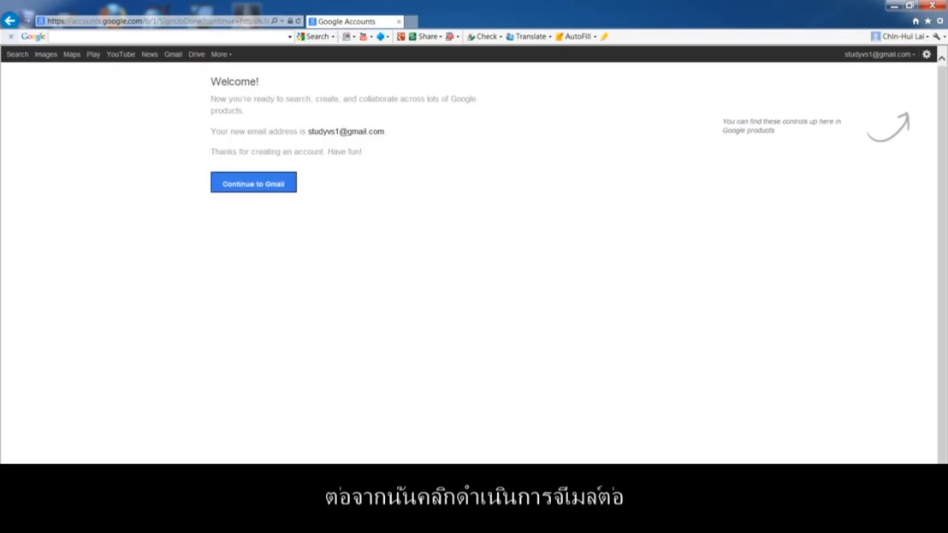
- Continue from the Welcome page into the new account's Gmail inbox
{"action": "left_click", "coordinate": [253, 183]}
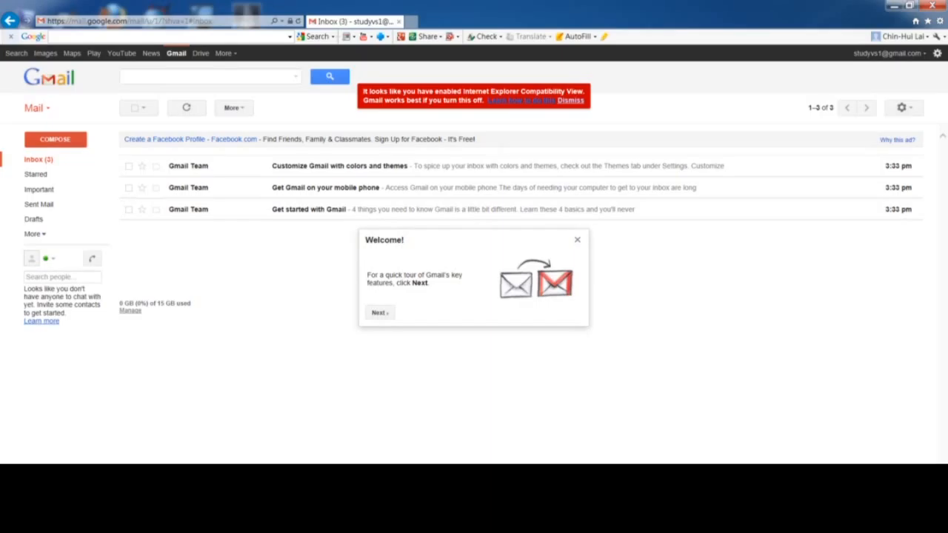
- Dismiss the Welcome tour popup and the 'take the tour again' reminder
{"action": "left_click", "coordinate": [577, 239]}
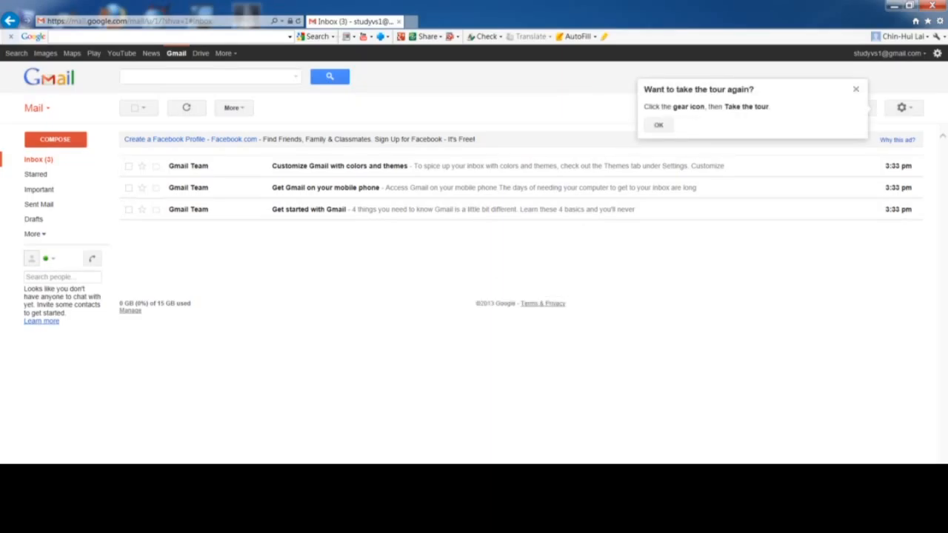
{"action": "left_click", "coordinate": [855, 89]}
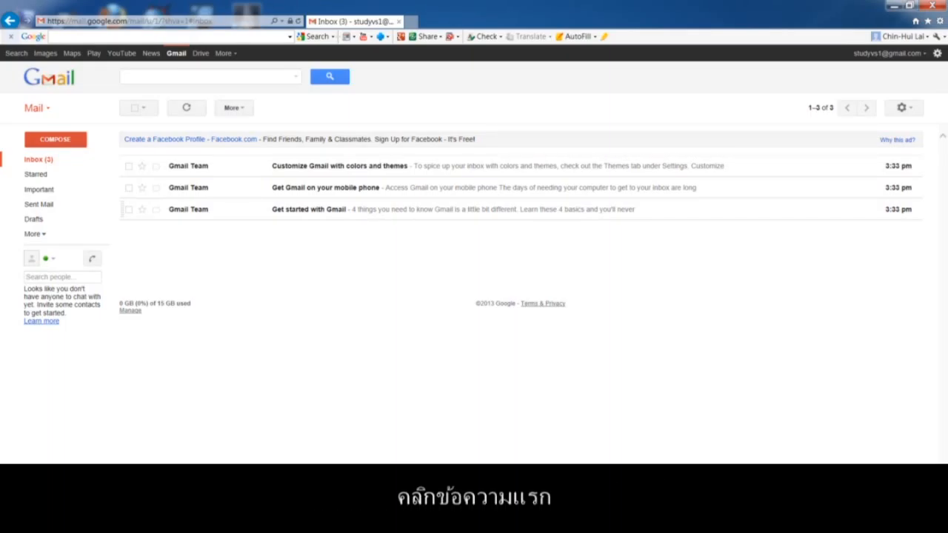
- Open the 'Get started with Gmail' message, returning to the Inbox list afterwards
{"action": "left_click", "coordinate": [309, 210]}
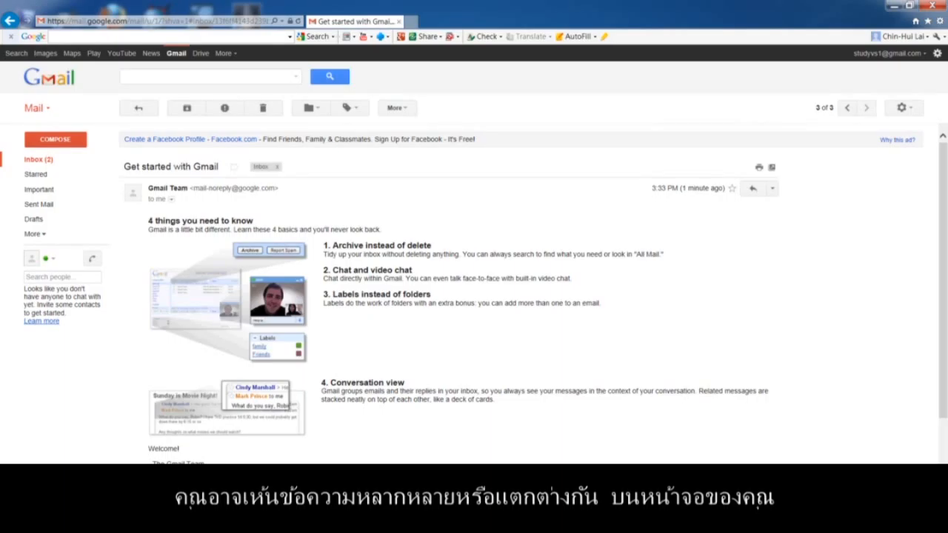
{"action": "left_click", "coordinate": [138, 108]}
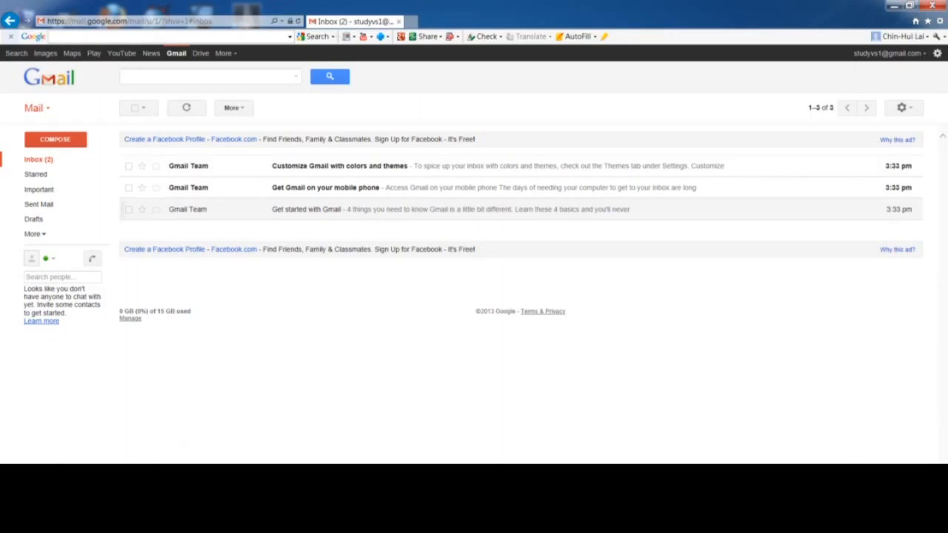
{"action": "left_click", "coordinate": [307, 210]}
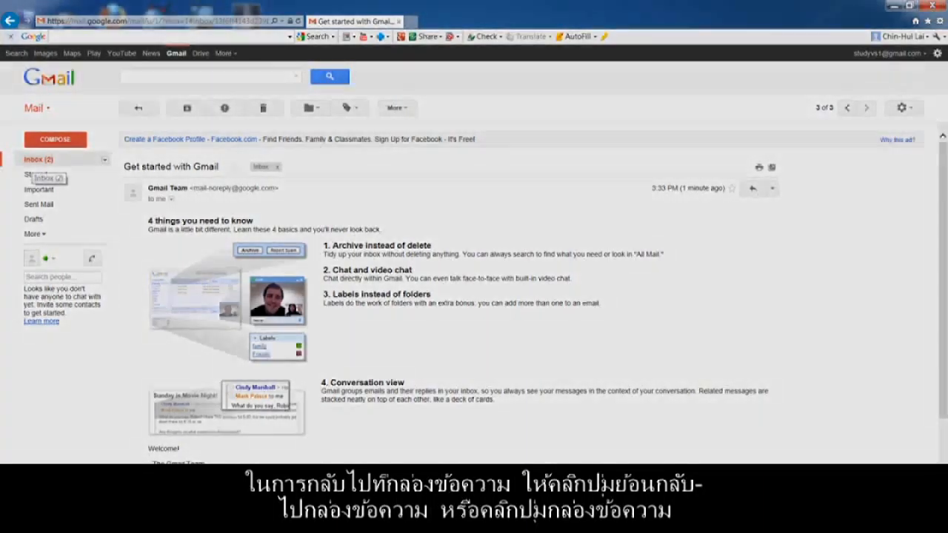
{"action": "left_click", "coordinate": [37, 159]}
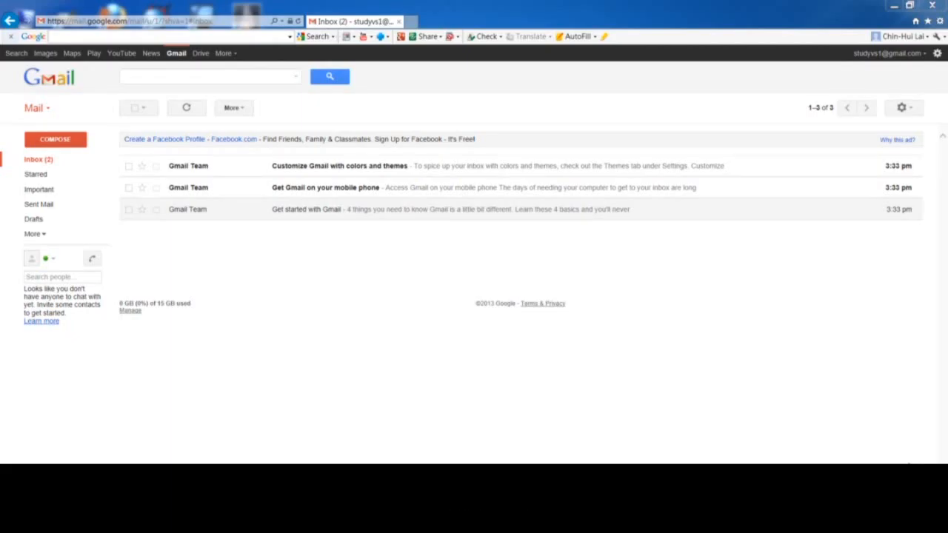
- Compose an email to your own address, subject 'vacation', body 'I am leaving tomorrow for a two week vacation.'
{"action": "left_click", "coordinate": [47, 143]}
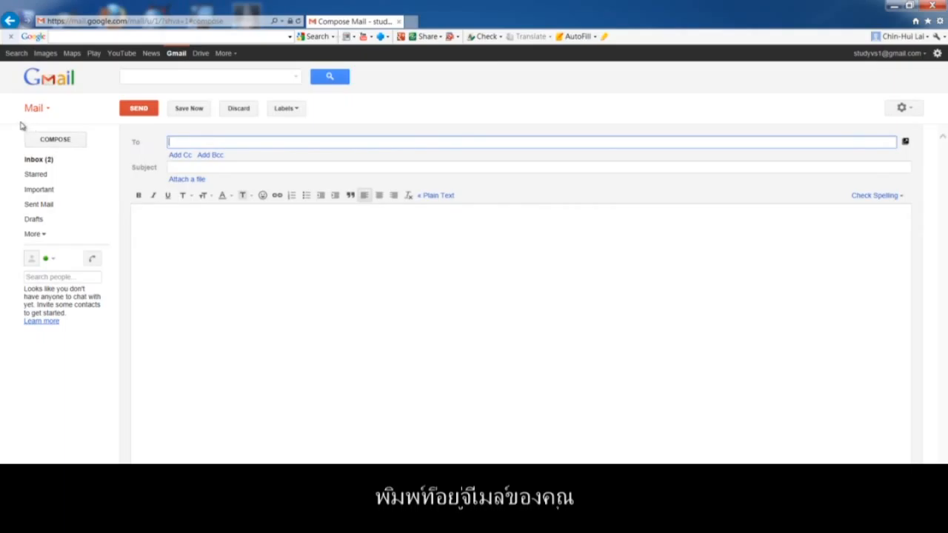
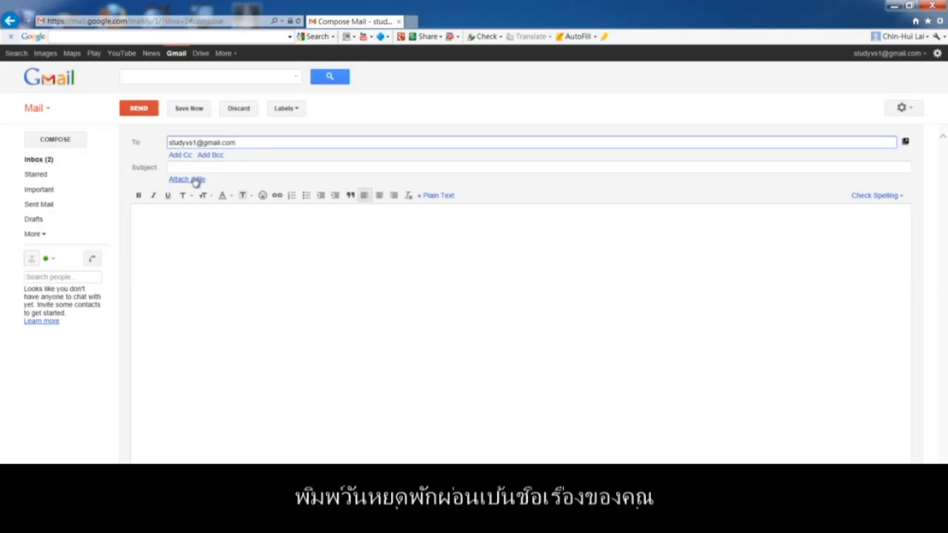
{"action": "left_click", "coordinate": [196, 167]}
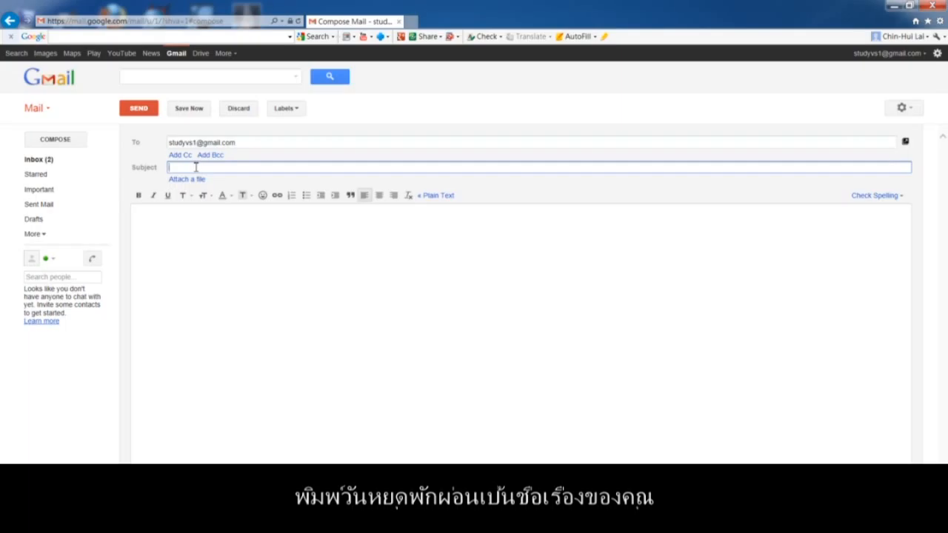
{"action": "type", "text": "vacation"}
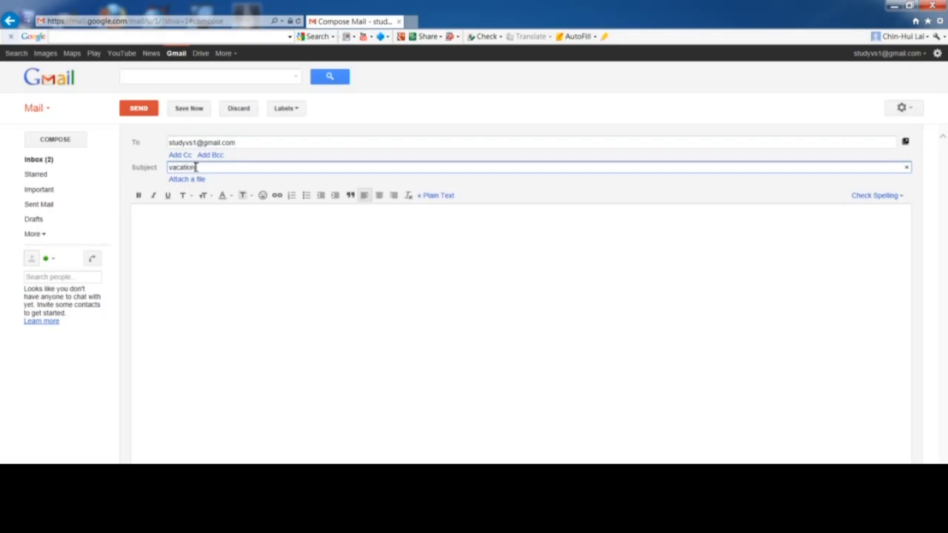
{"action": "left_click", "coordinate": [239, 247]}
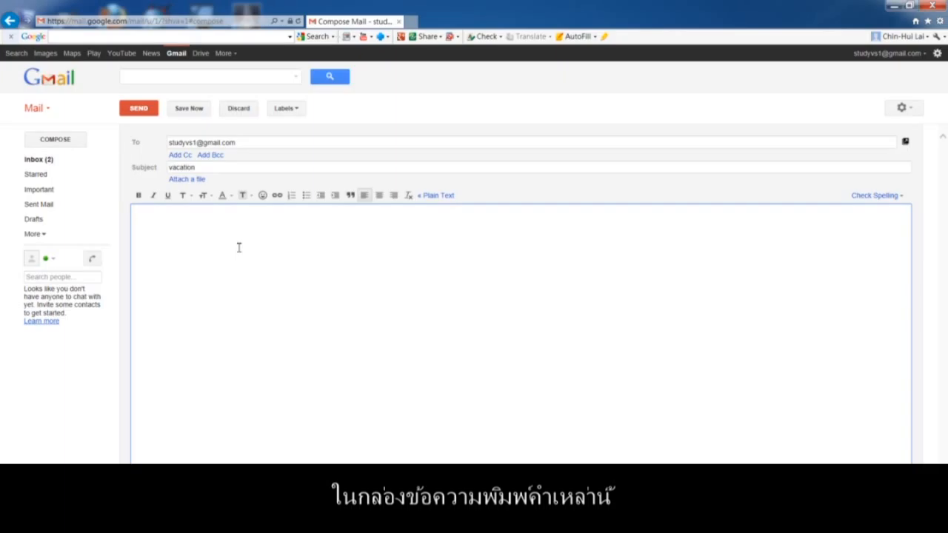
{"action": "type", "text": "I am leaving"}
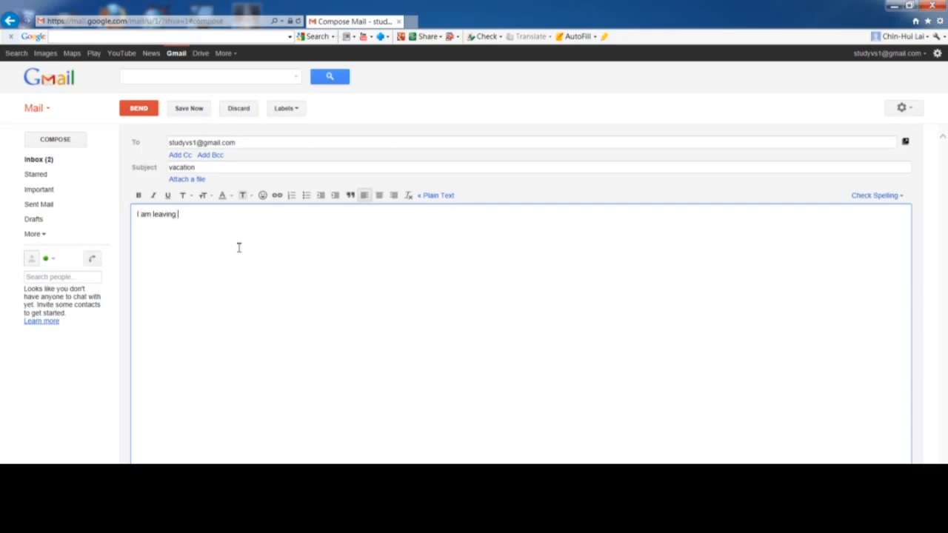
{"action": "type", "text": " tomorrow for a two week vacation"}
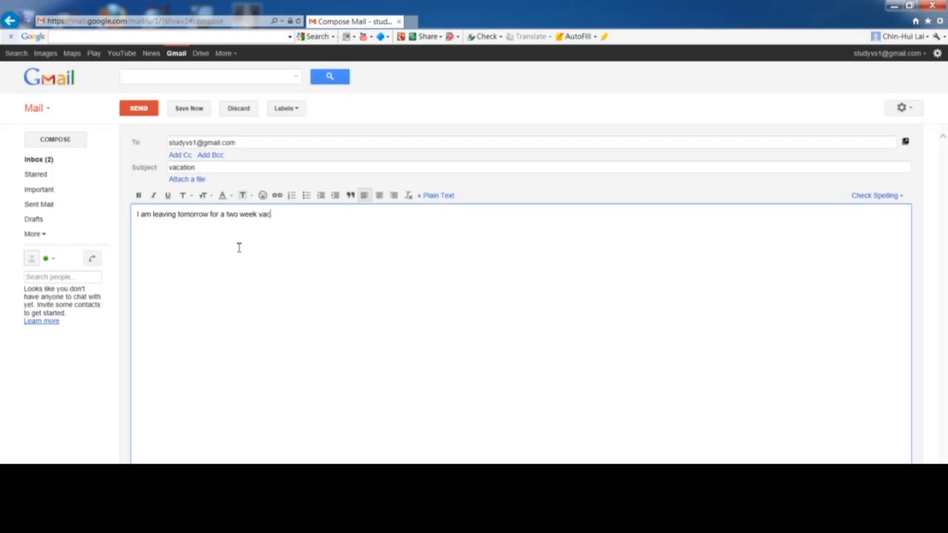
{"action": "type", "text": "."}
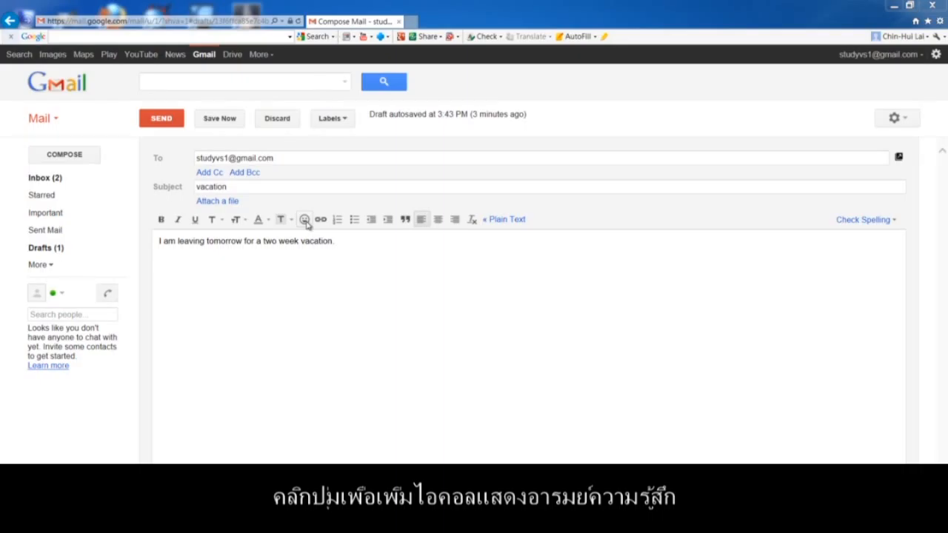
- Append a blue and two yellow emoticons to the sentence, then add a 'kind regards,' line
{"action": "left_click", "coordinate": [304, 220]}
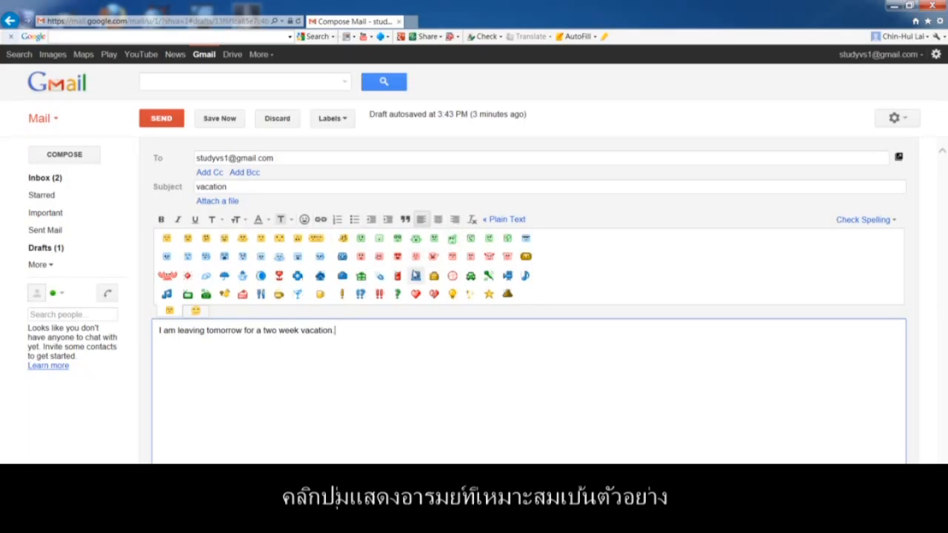
{"action": "left_click", "coordinate": [415, 275]}
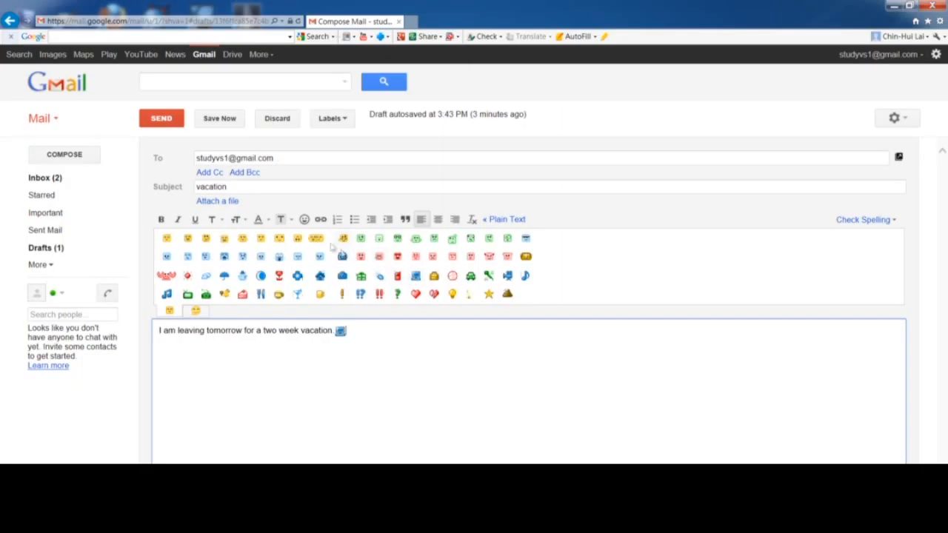
{"action": "left_click", "coordinate": [311, 239]}
{"action": "left_click", "coordinate": [324, 239]}
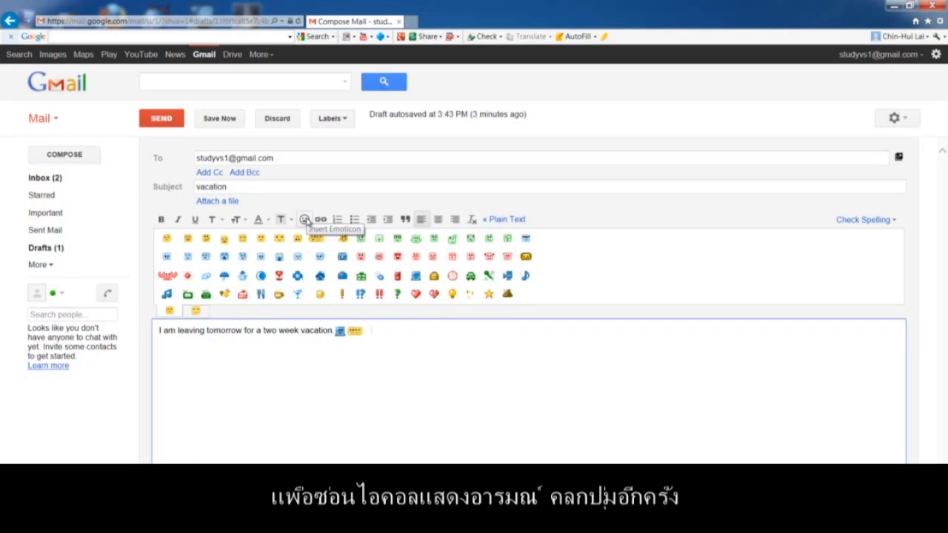
{"action": "left_click", "coordinate": [304, 219]}
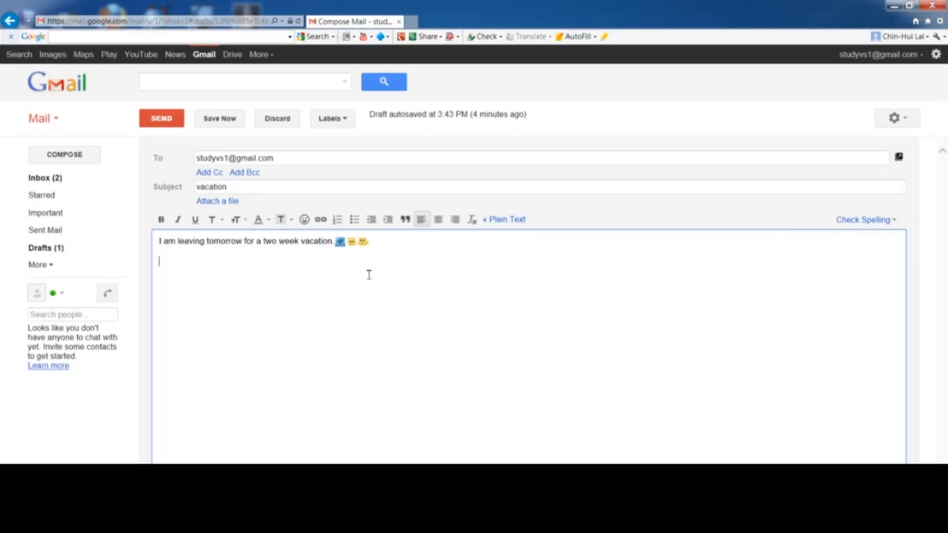
{"action": "key", "text": "Return"}
{"action": "type", "text": "kind regards,"}
- Leave a blank line under the sign-off and type 'your nam' below it
{"action": "key", "text": "Return"}
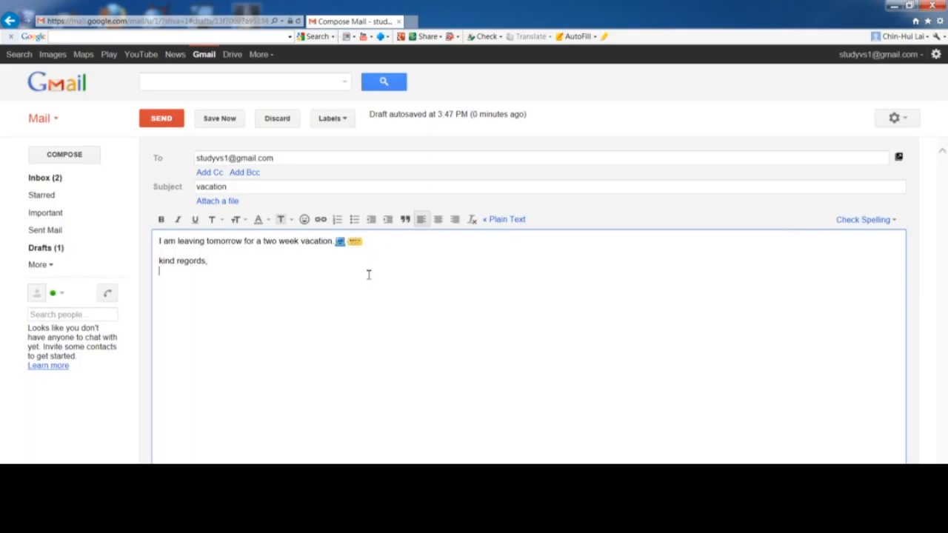
{"action": "key", "text": "Return"}
{"action": "type", "text": "your nam"}
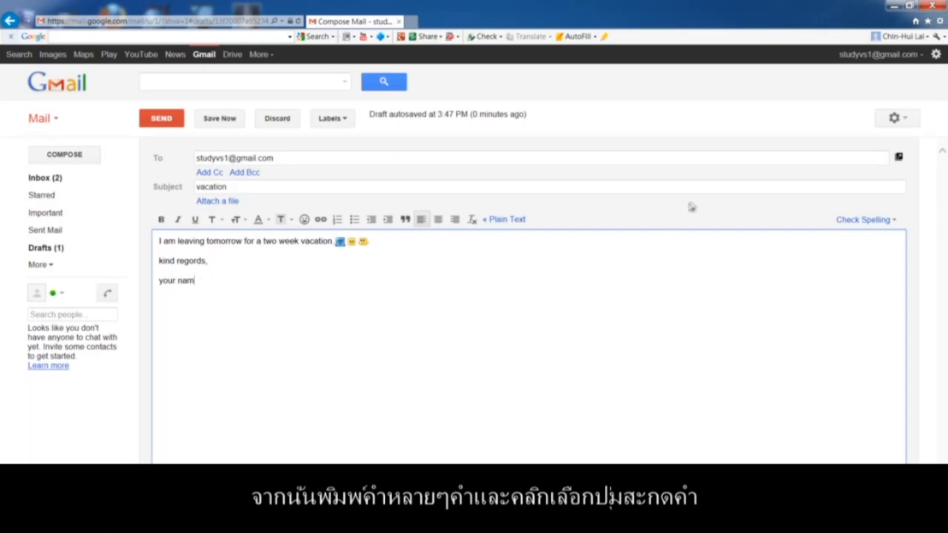
- Run Check Spelling and correct 'regords' to 'regards' and 'nam' to 'name'
{"action": "left_click", "coordinate": [861, 224]}
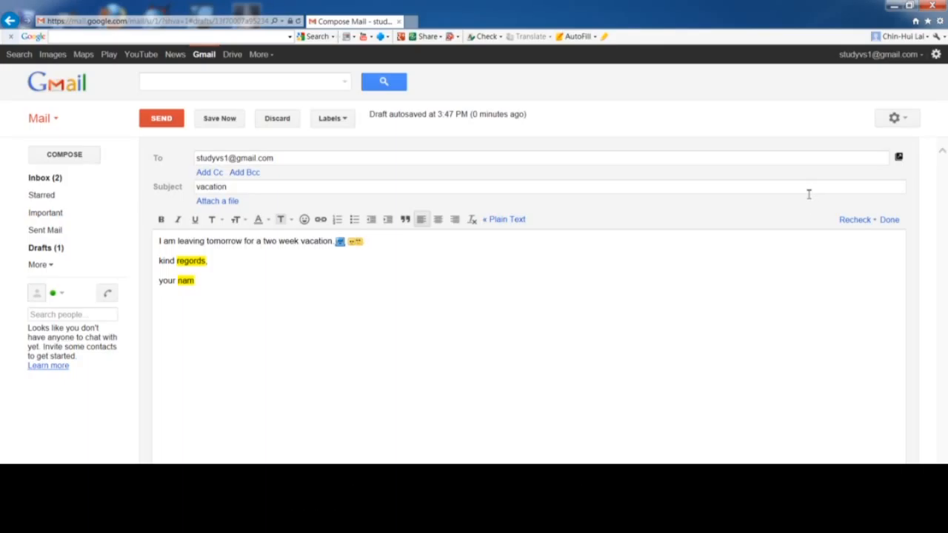
{"action": "left_click", "coordinate": [197, 257]}
{"action": "right_click", "coordinate": [193, 260]}
{"action": "left_click", "coordinate": [188, 264]}
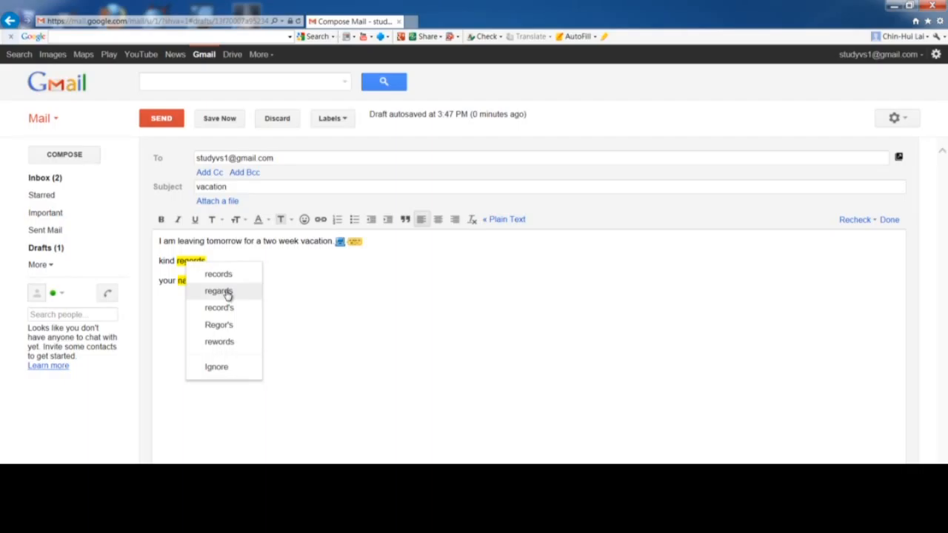
{"action": "left_click", "coordinate": [221, 291]}
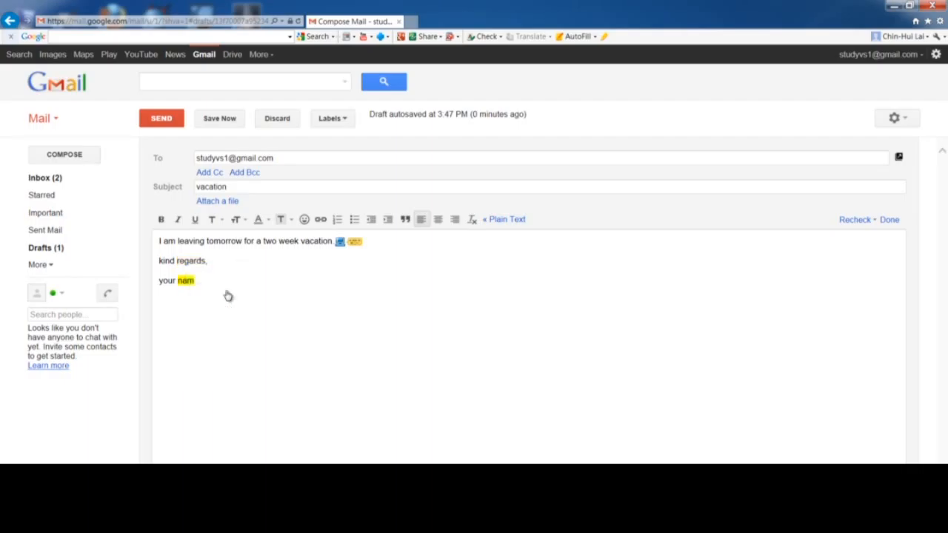
{"action": "left_click", "coordinate": [187, 282]}
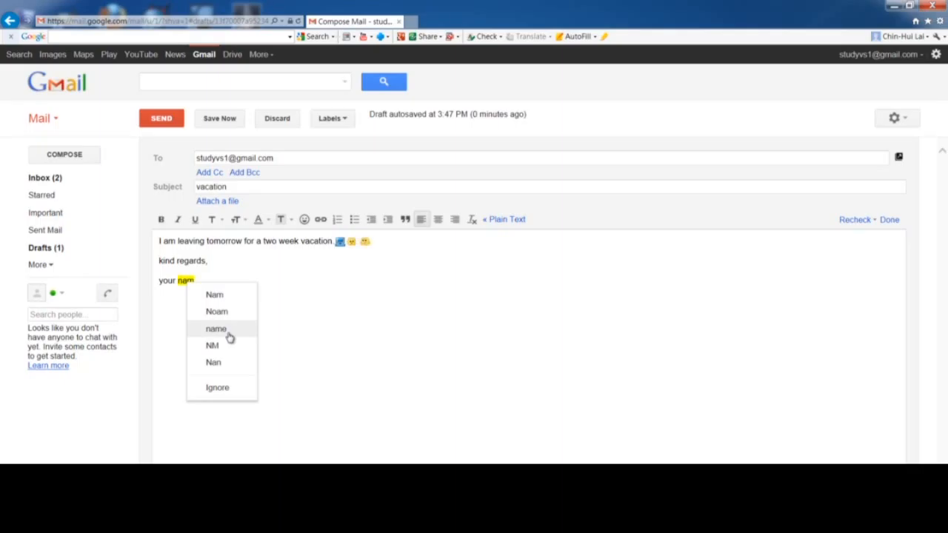
{"action": "left_click", "coordinate": [230, 337]}
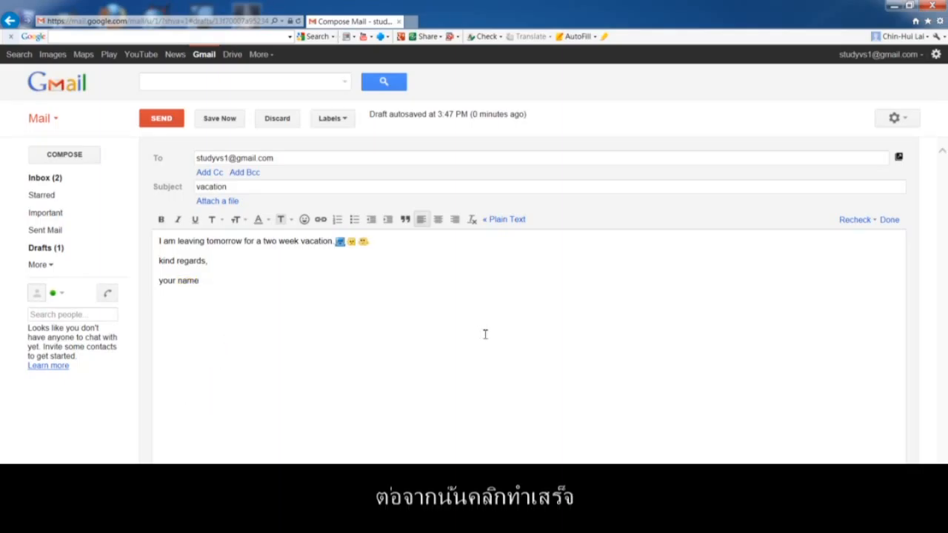
- Close the spelling check and switch the spell-check language to English (US)
{"action": "left_click", "coordinate": [889, 221]}
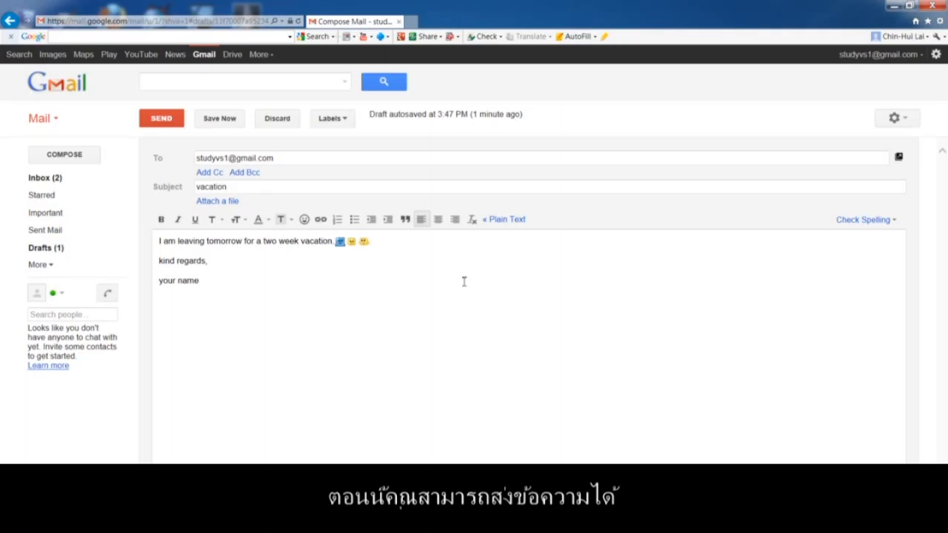
{"action": "left_click", "coordinate": [894, 220]}
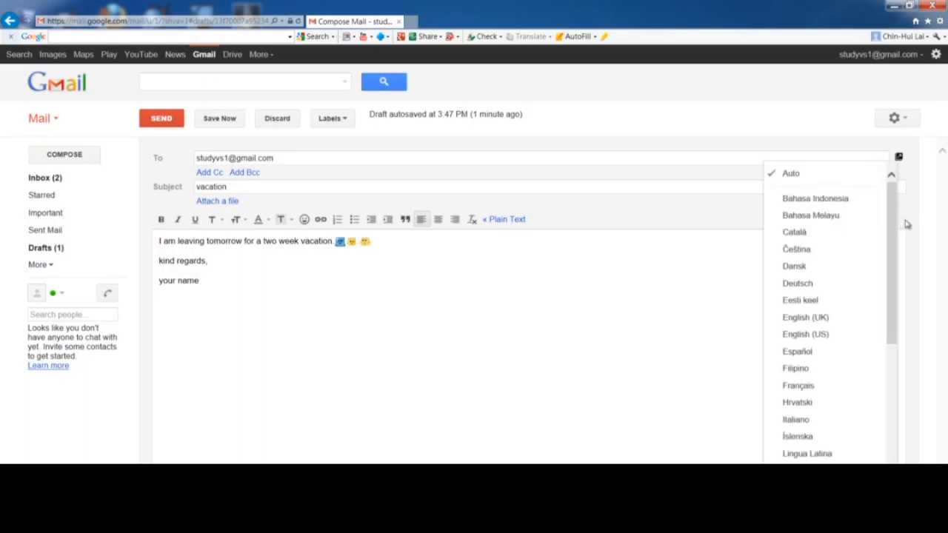
{"action": "left_click", "coordinate": [899, 220]}
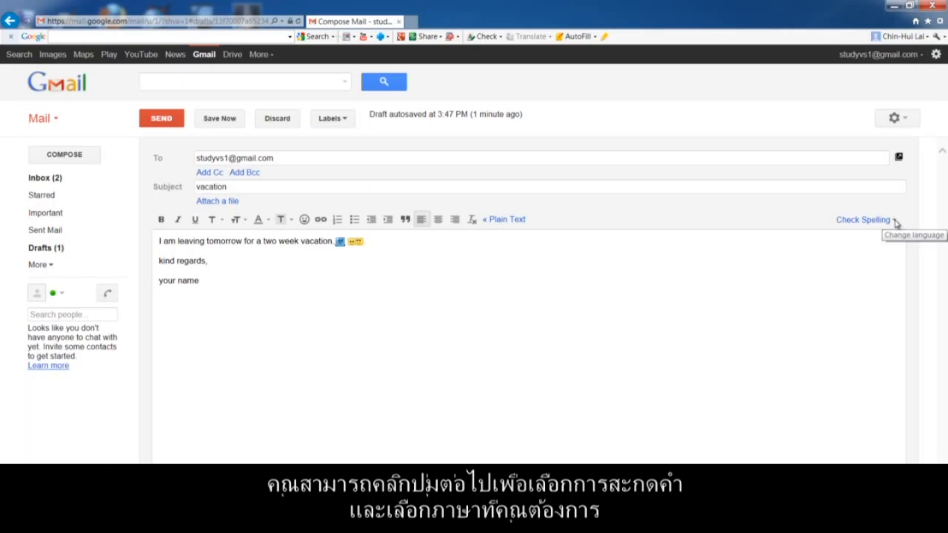
{"action": "left_click", "coordinate": [895, 222]}
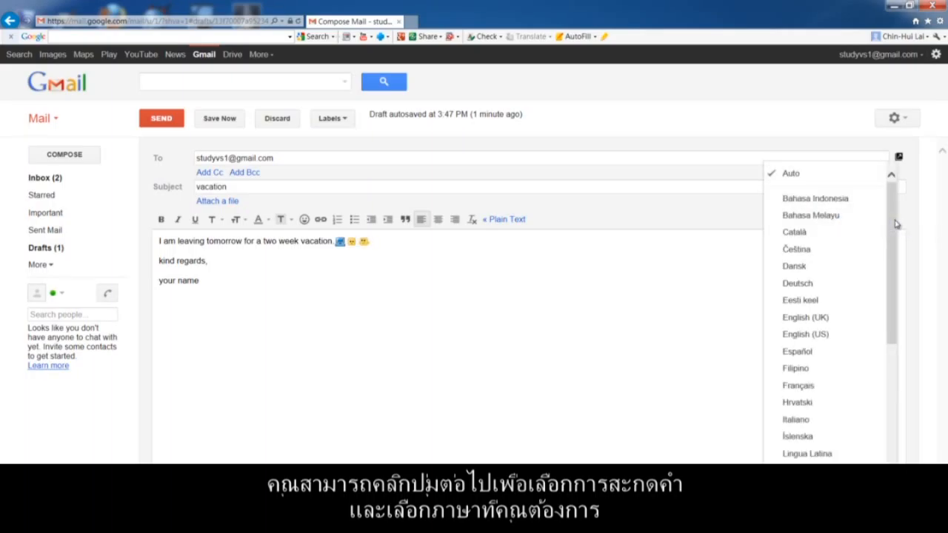
{"action": "mouse_move", "coordinate": [895, 223]}
{"action": "left_mouse_down"}
{"action": "mouse_move", "coordinate": [894, 323]}
{"action": "mouse_move", "coordinate": [892, 208]}
{"action": "left_mouse_up"}
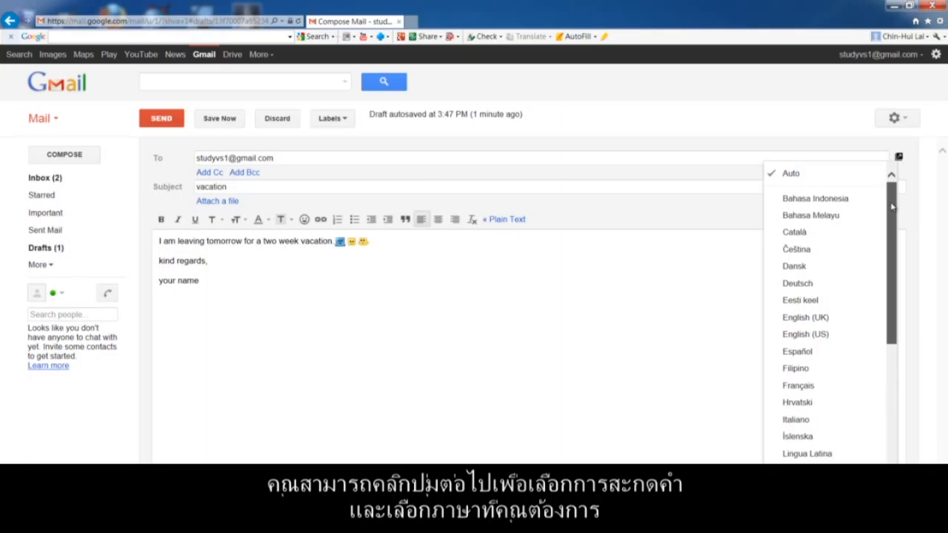
{"action": "left_click_drag", "start_coordinate": [892, 208], "coordinate": [892, 236]}
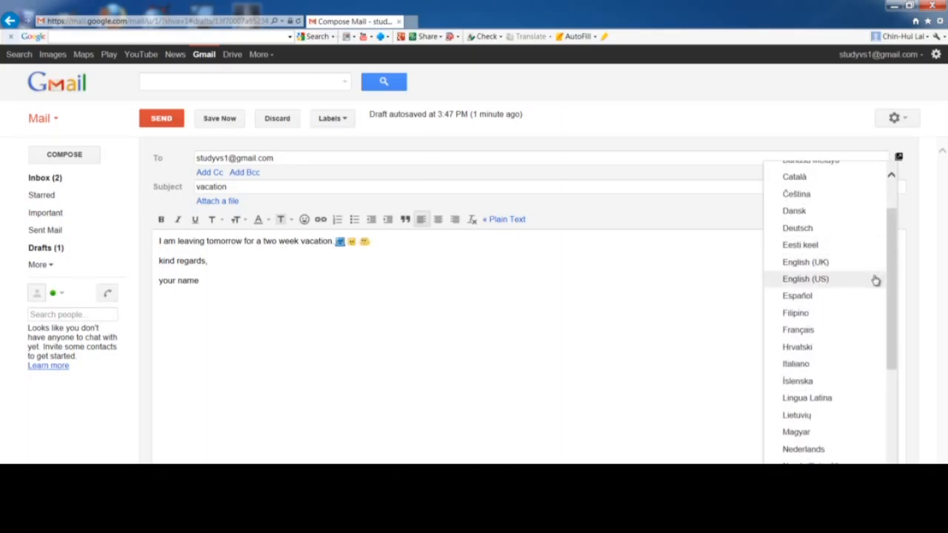
{"action": "left_click", "coordinate": [875, 279]}
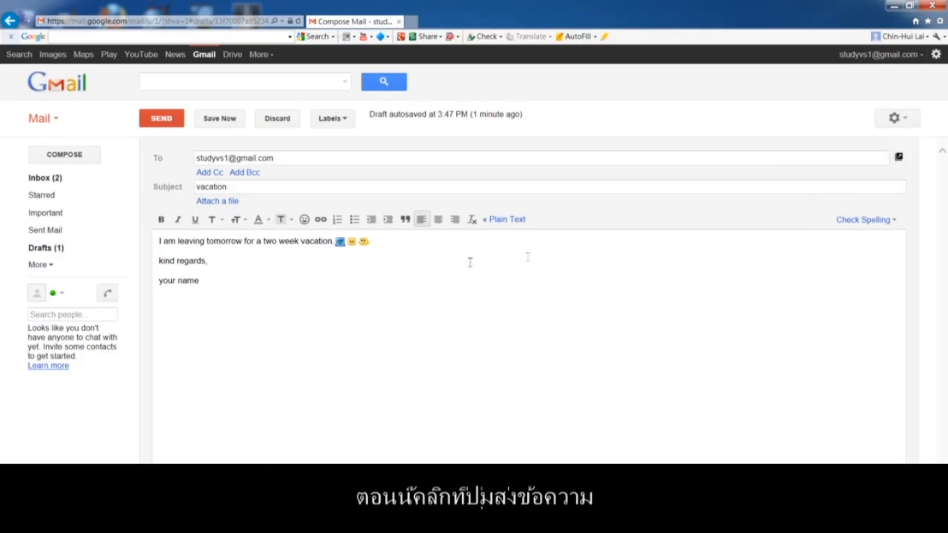
- Send the vacation email so it appears from 'me' at the top of the inbox
{"action": "left_click", "coordinate": [159, 122]}
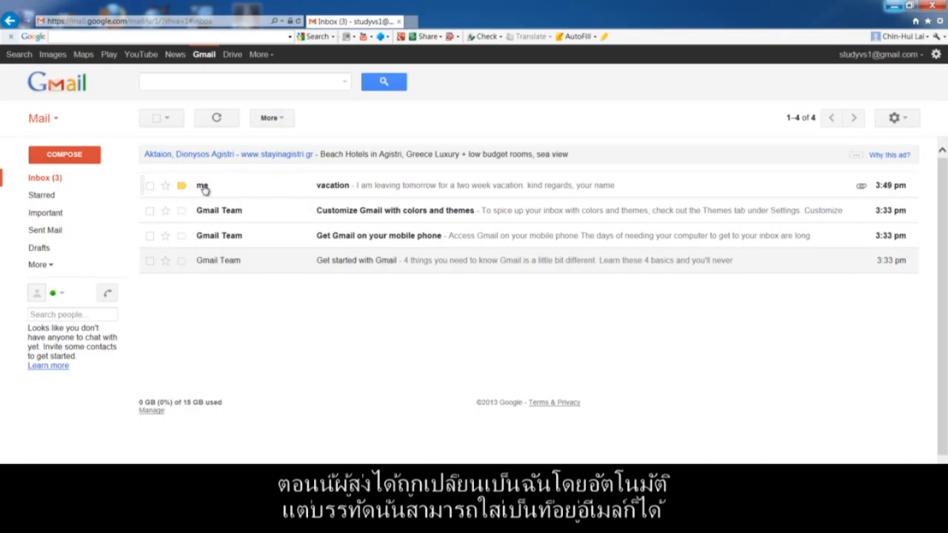
{"action": "mouse_move", "coordinate": [204, 190]}
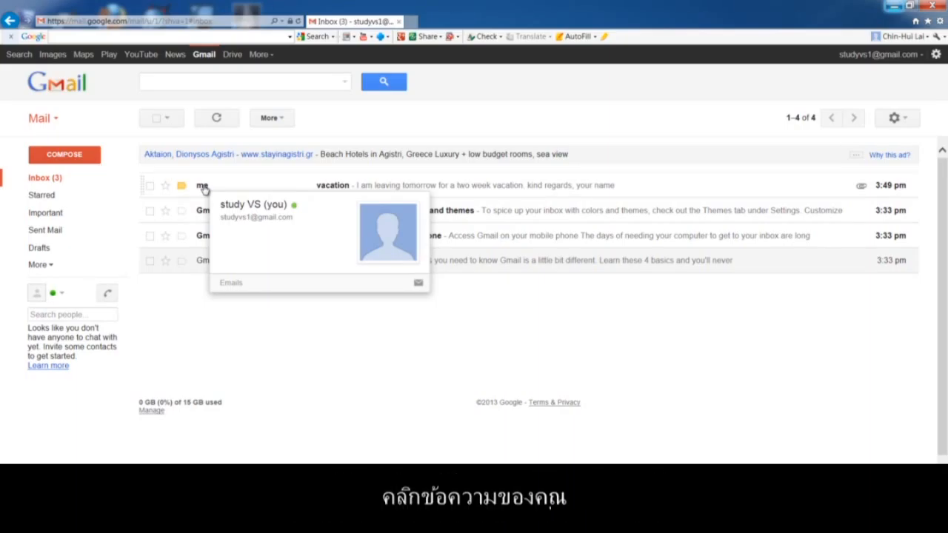
- Open the vacation message and send a reply reading 'Have fun!'
{"action": "left_click", "coordinate": [203, 186]}
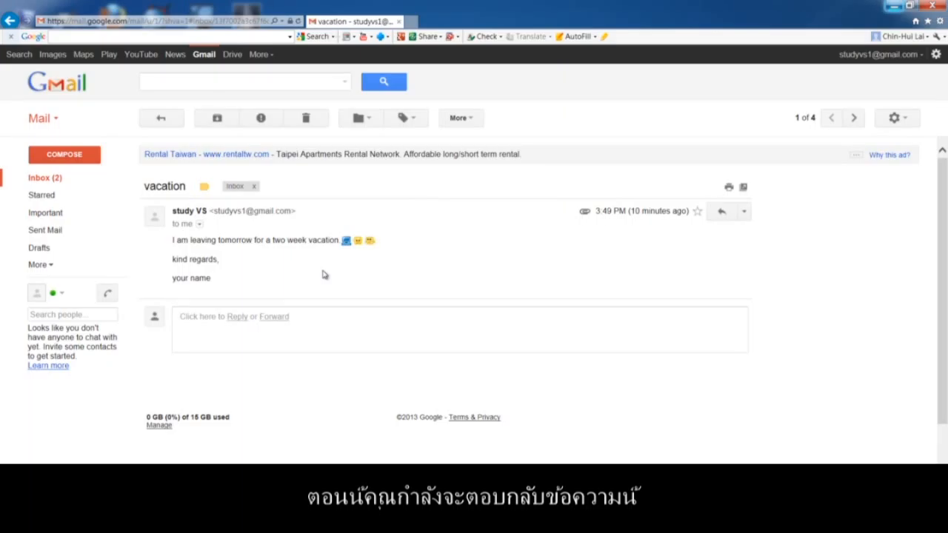
{"action": "left_click", "coordinate": [235, 317]}
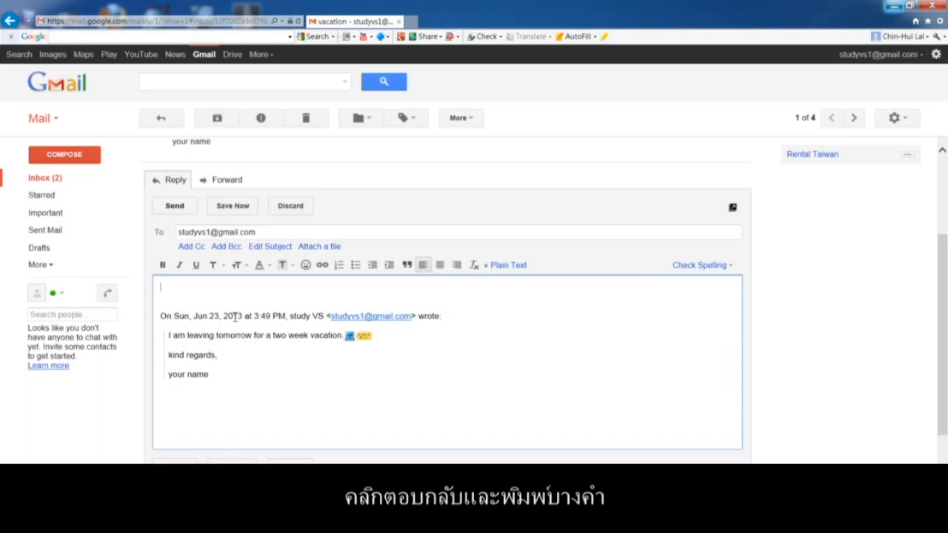
{"action": "type", "text": "Have Fun"}
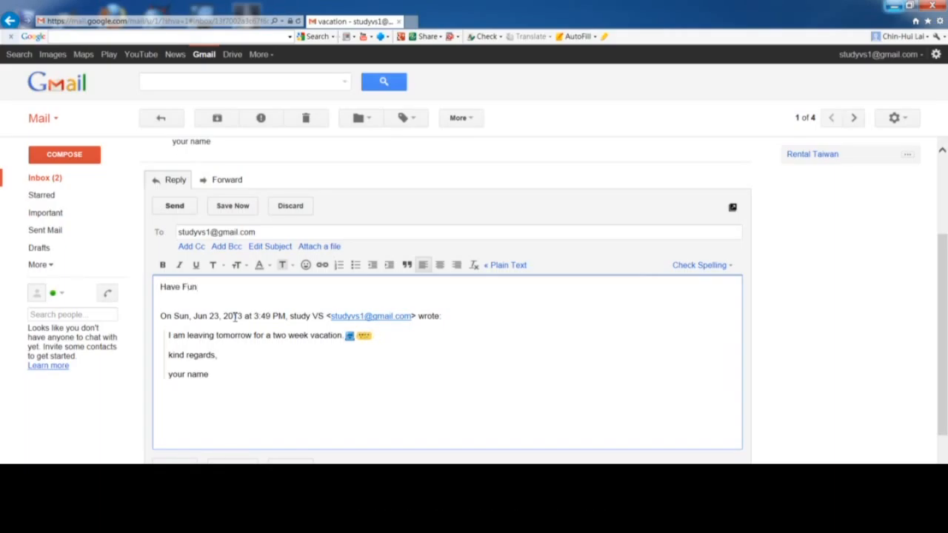
{"action": "key", "text": "BackSpace"}
{"action": "key", "text": "BackSpace"}
{"action": "type", "text": "fun!"}
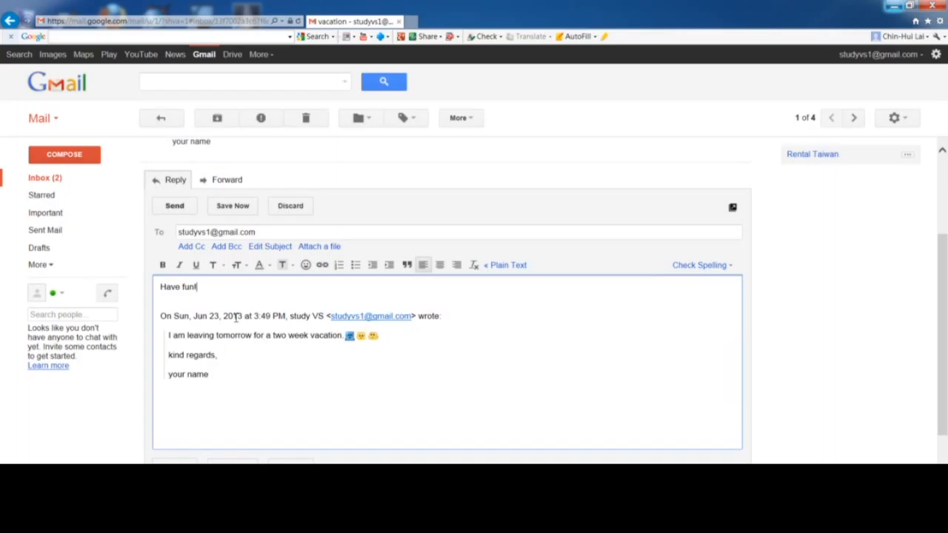
{"action": "left_click", "coordinate": [173, 206]}
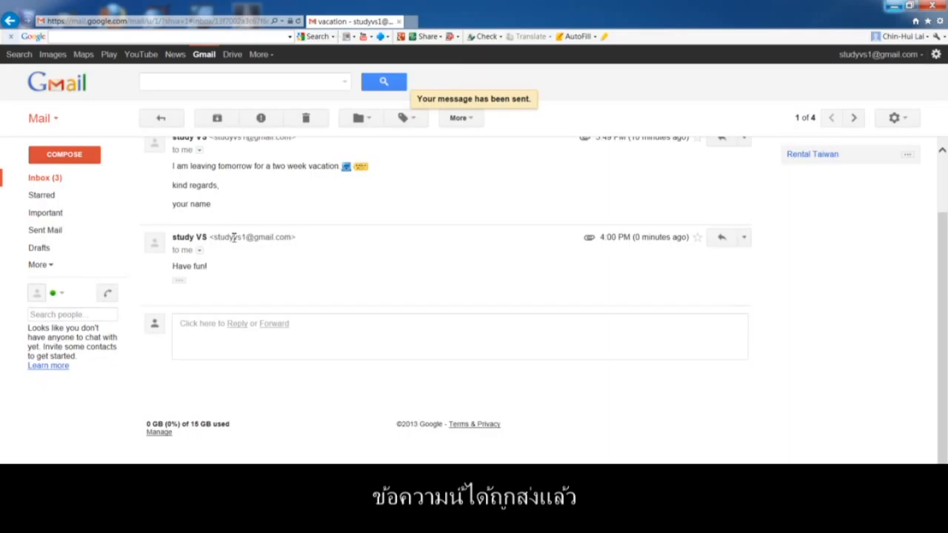
- Go back to the inbox, where the vacation row now shows 'me (2)'
{"action": "left_click", "coordinate": [165, 121]}
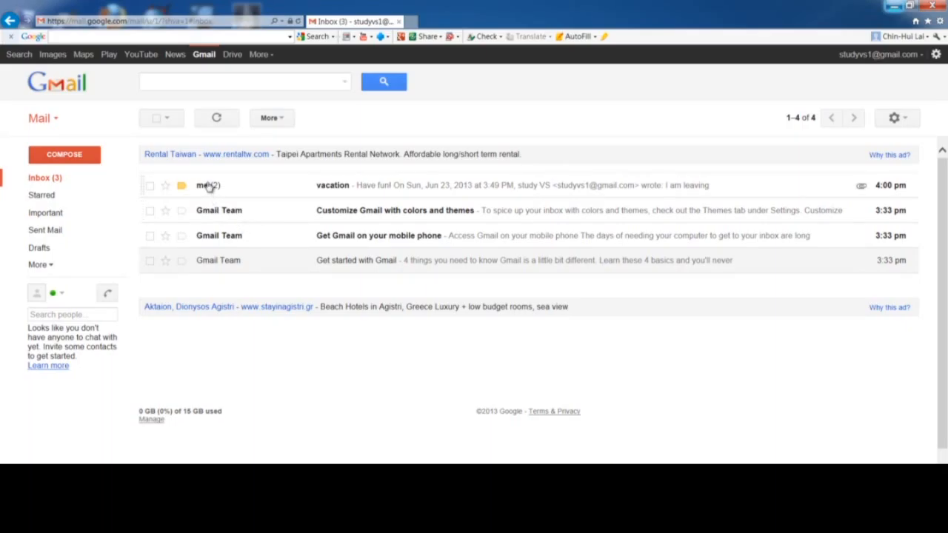
{"action": "mouse_move", "coordinate": [208, 187]}
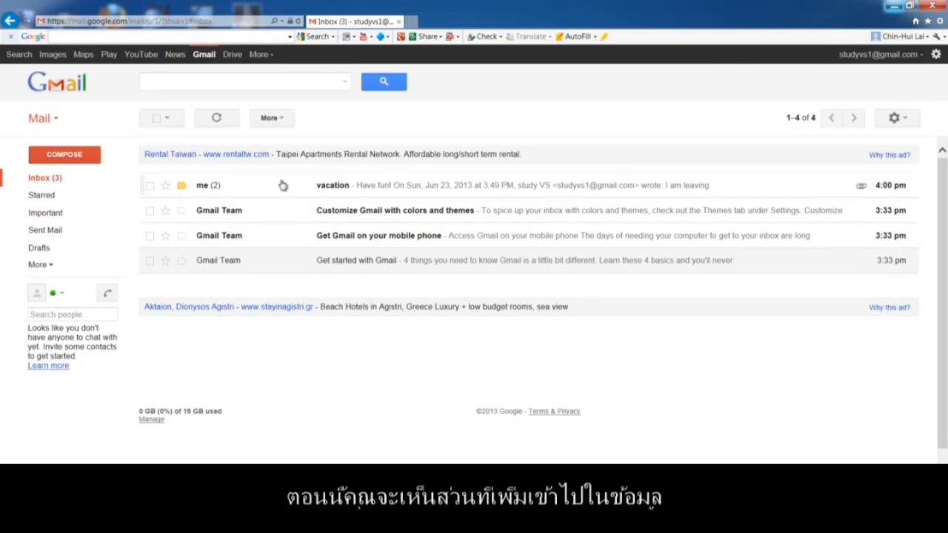
- Open the 'me (2)' vacation thread, then expand and collapse the original message
{"action": "left_click", "coordinate": [201, 185]}
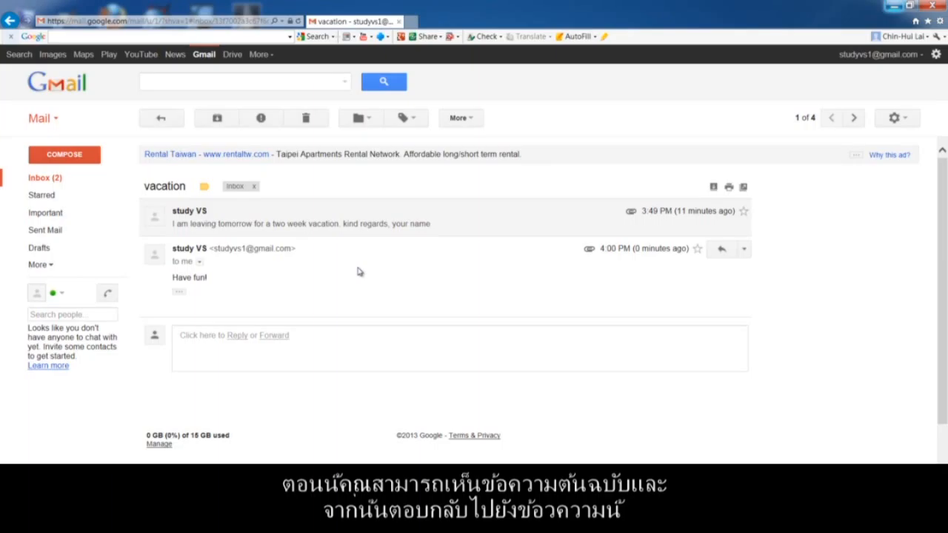
{"action": "left_click", "coordinate": [343, 224]}
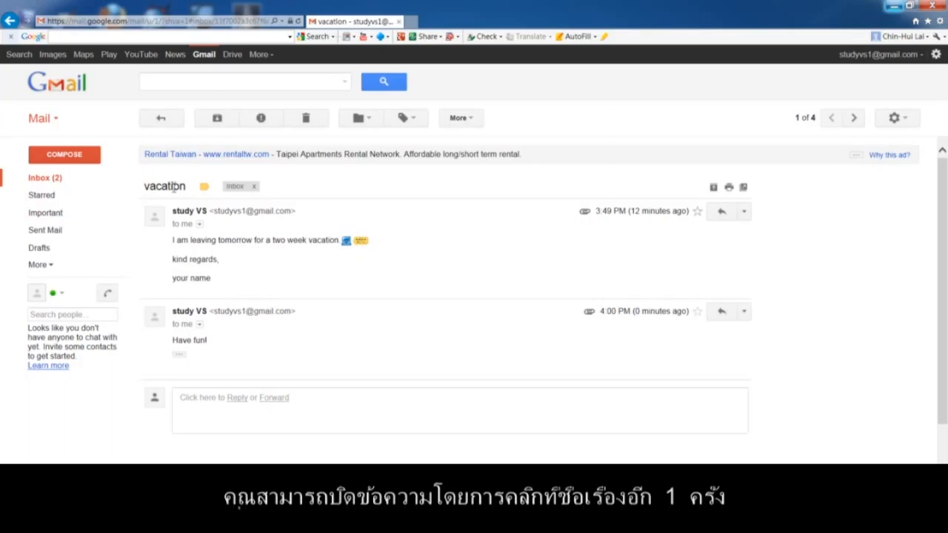
{"action": "left_click", "coordinate": [235, 213]}
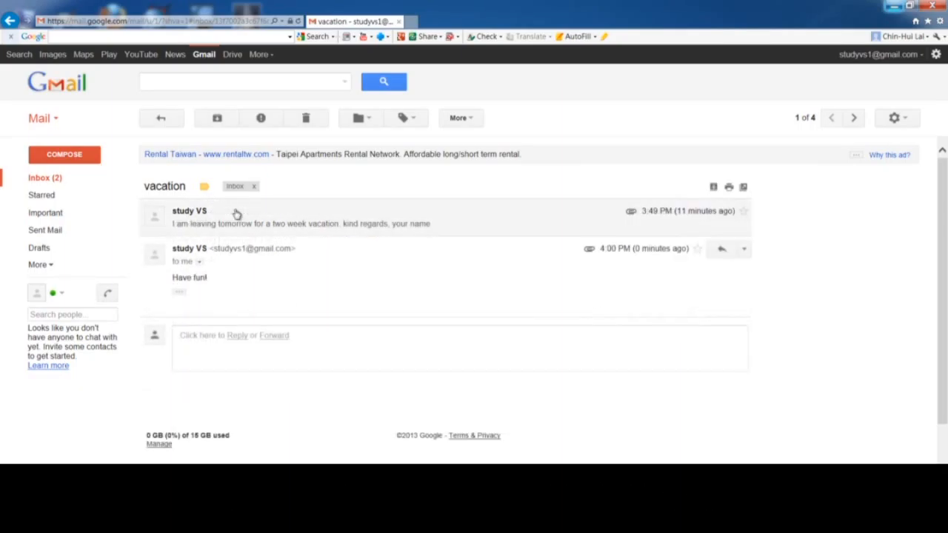
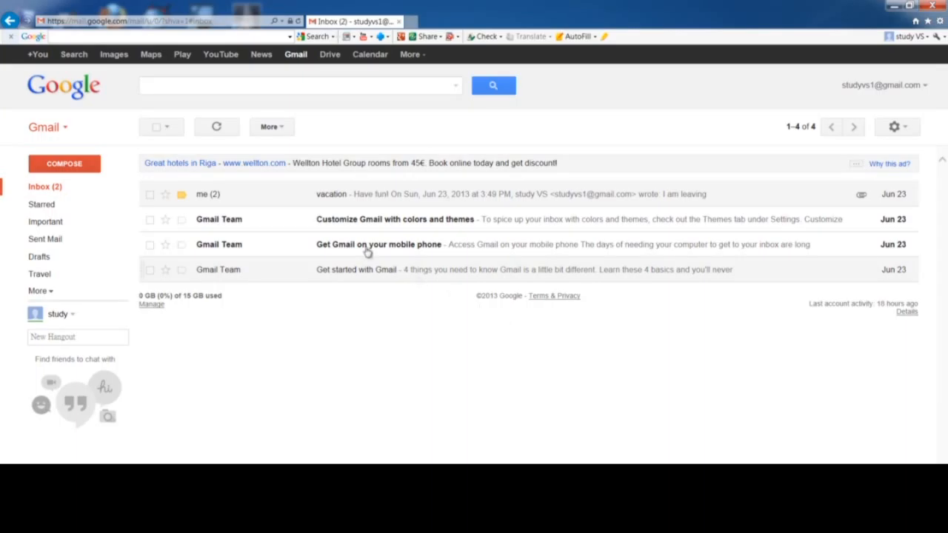
- Open the vacation conversation and tag it with the Travel label, keeping its Inbox label
{"action": "left_click", "coordinate": [279, 131]}
{"action": "left_click", "coordinate": [332, 120]}
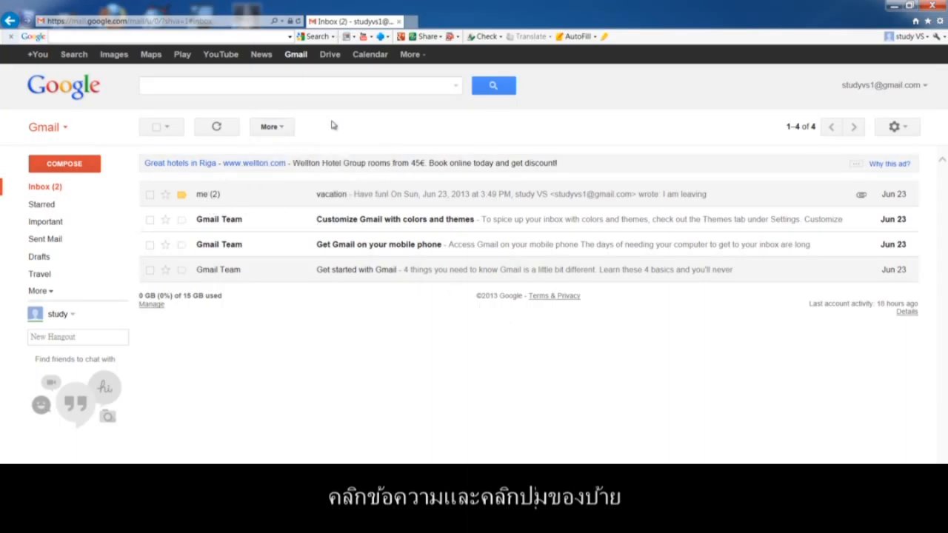
{"action": "left_click", "coordinate": [211, 196]}
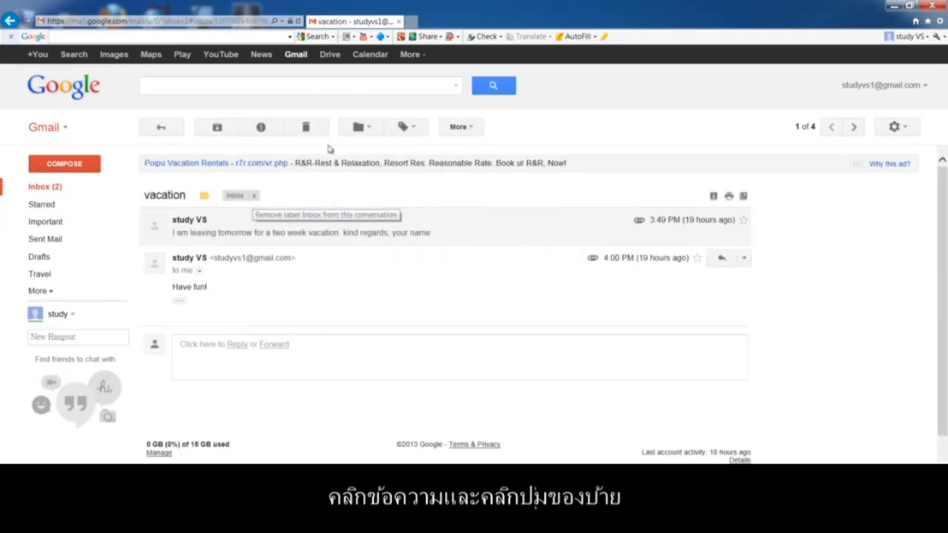
{"action": "left_click", "coordinate": [411, 127]}
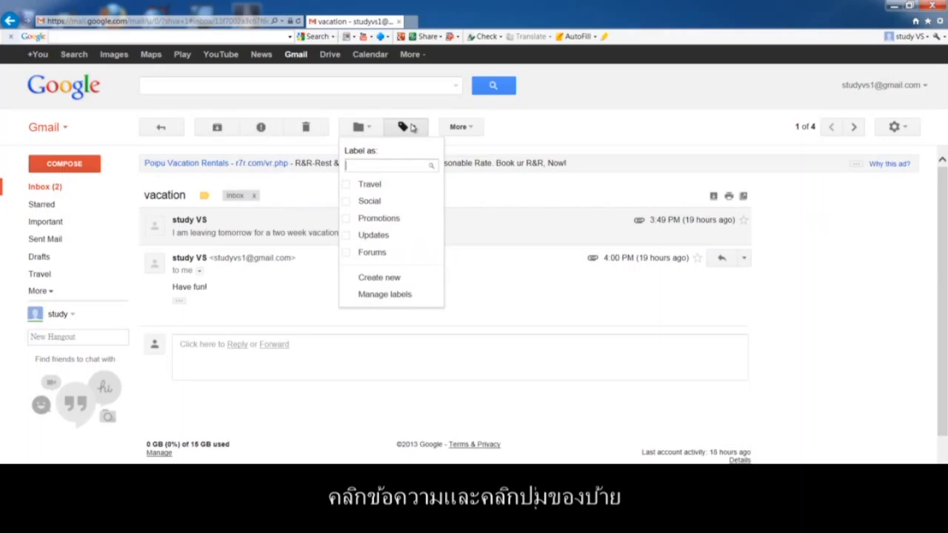
{"action": "left_click", "coordinate": [349, 186]}
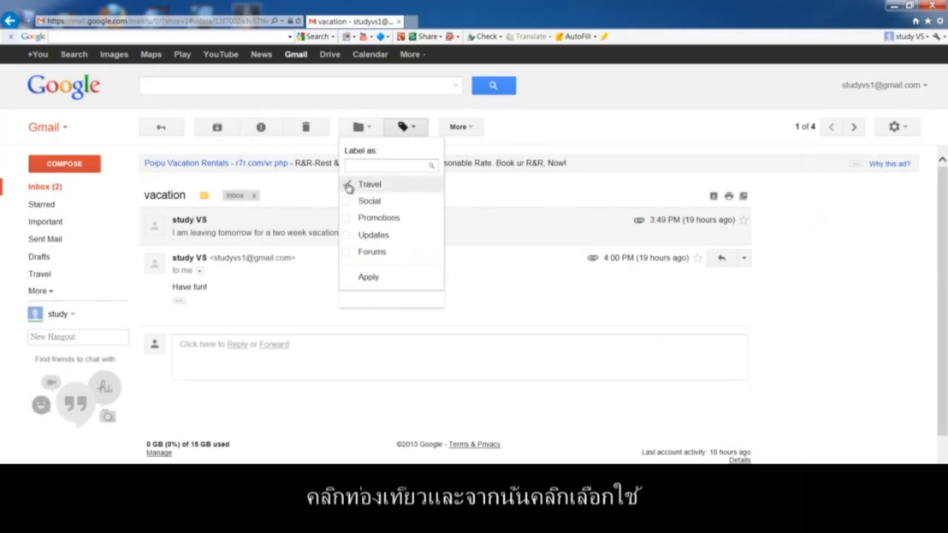
{"action": "left_click", "coordinate": [370, 278]}
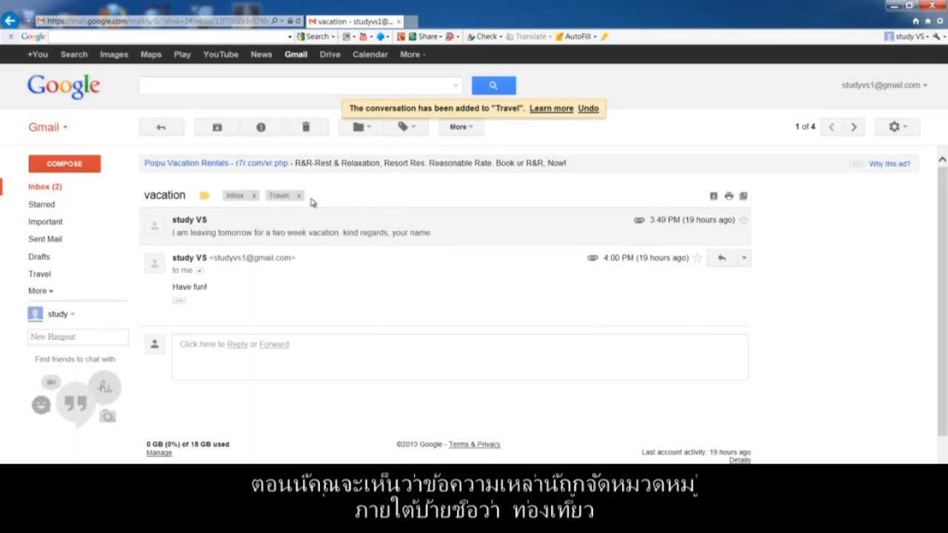
- Browse the Travel label's conversations, then return to the Inbox showing 4 conversations
{"action": "left_click", "coordinate": [281, 196]}
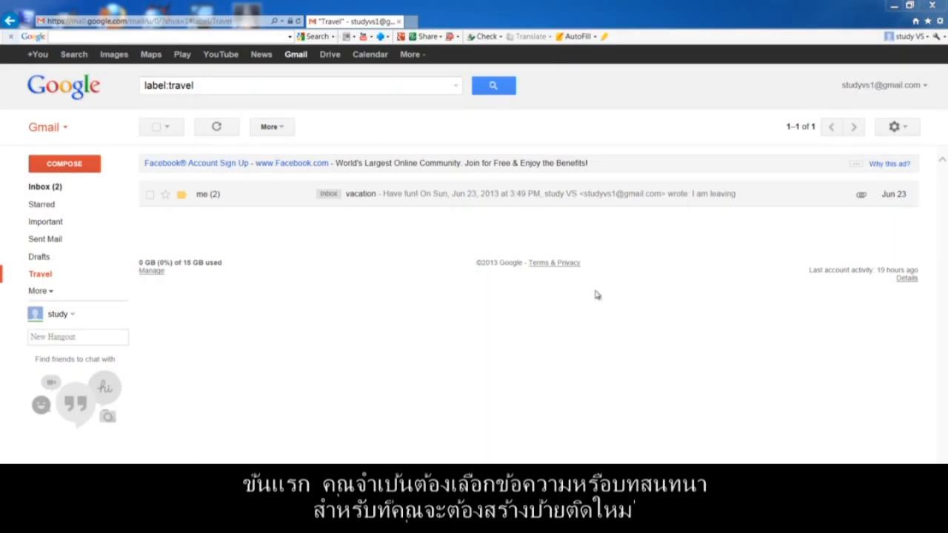
{"action": "left_click", "coordinate": [284, 123]}
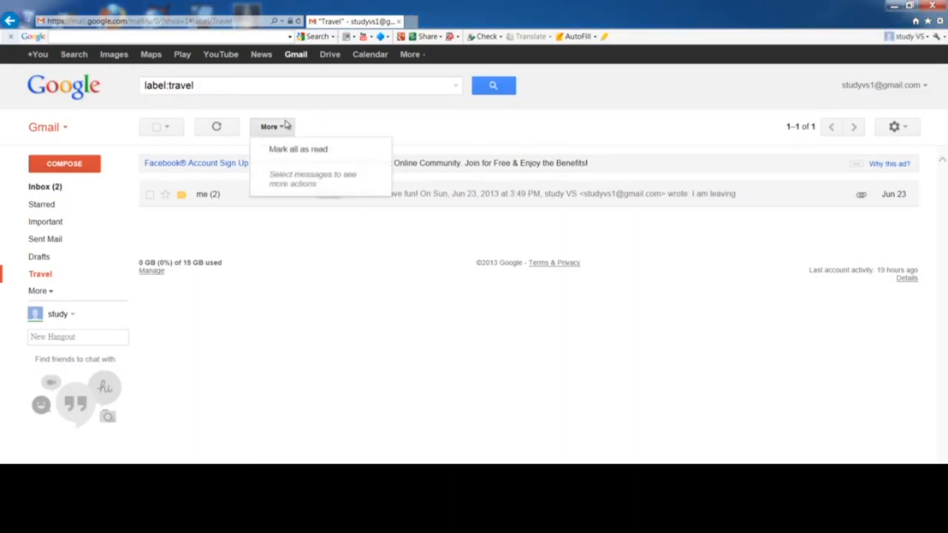
{"action": "left_click", "coordinate": [332, 124]}
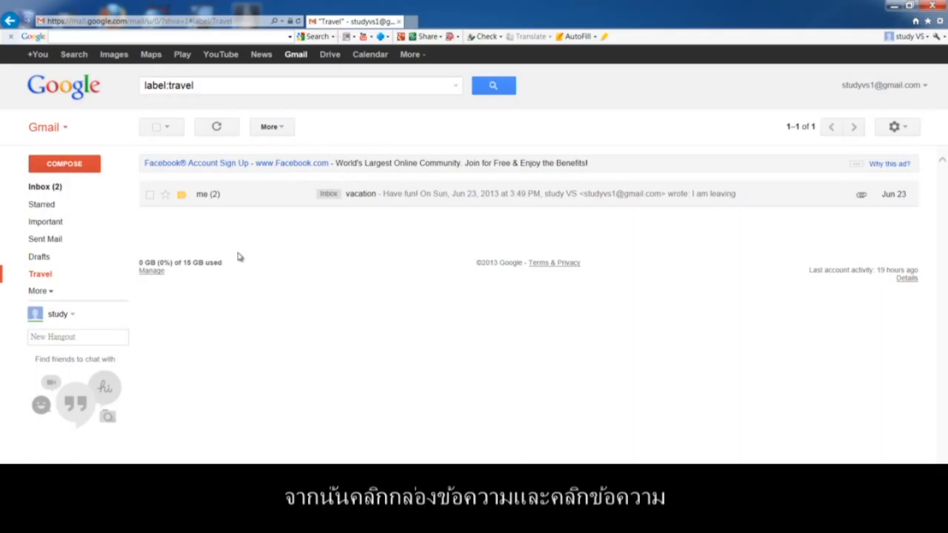
{"action": "left_click", "coordinate": [39, 189]}
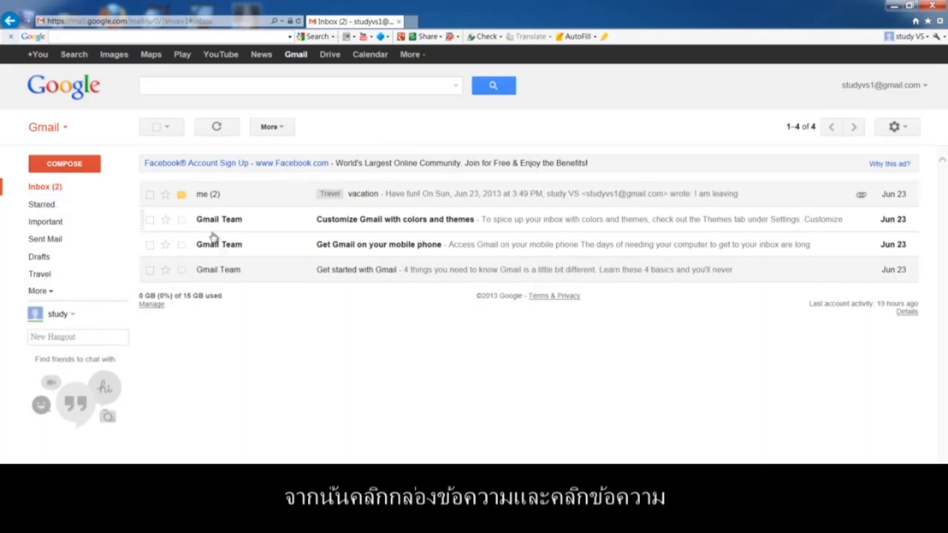
- Select the vacation conversation, then create and apply a new label named 'Vacation'
{"action": "left_click", "coordinate": [151, 194]}
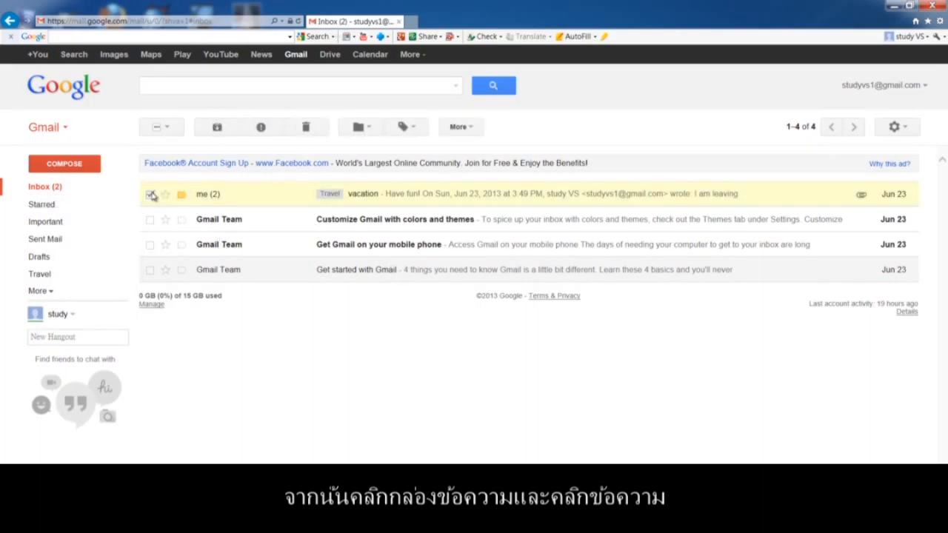
{"action": "left_click", "coordinate": [411, 127]}
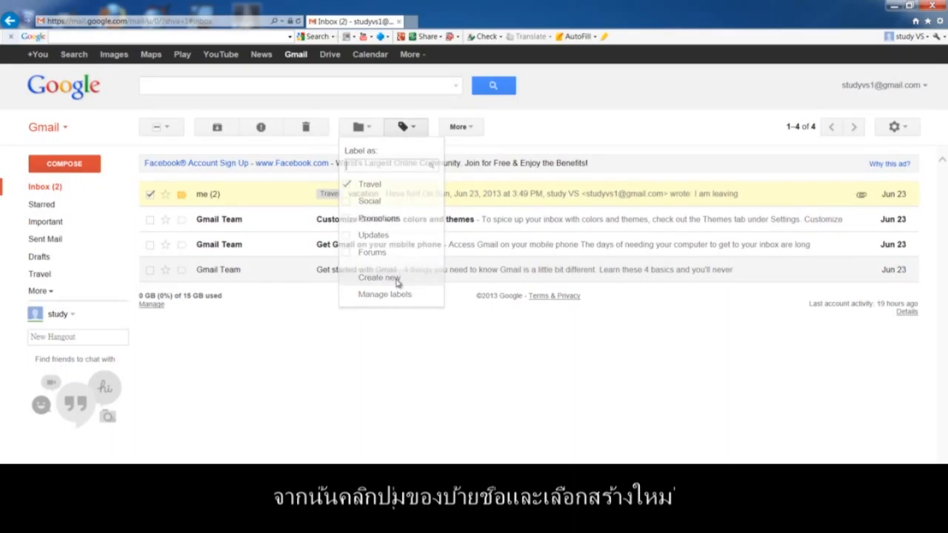
{"action": "left_click", "coordinate": [398, 280]}
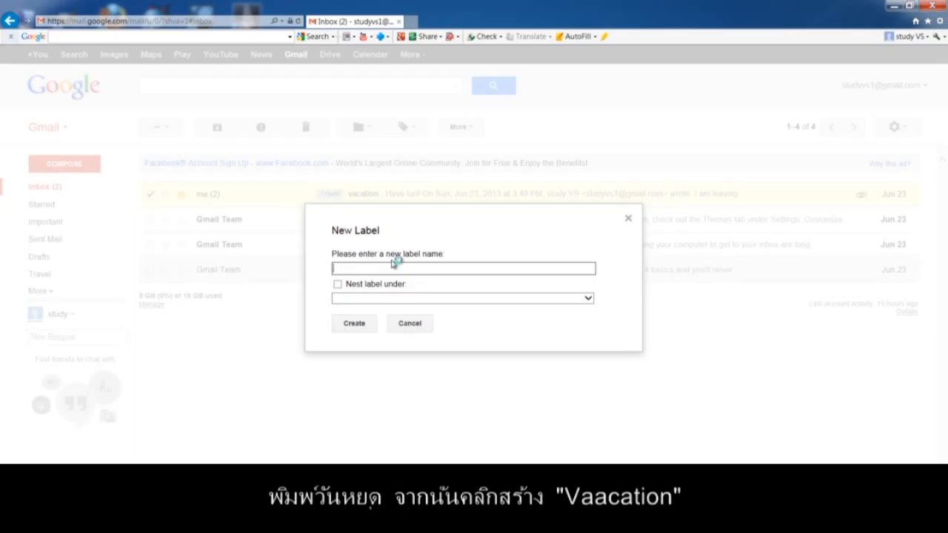
{"action": "type", "text": "V"}
{"action": "key", "text": "BackSpace"}
{"action": "type", "text": "Vacation"}
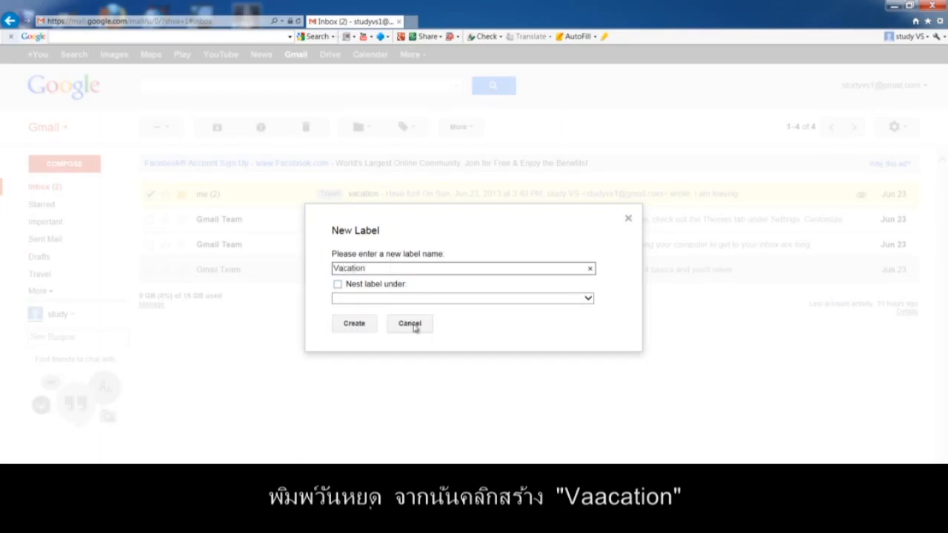
{"action": "left_click", "coordinate": [354, 323]}
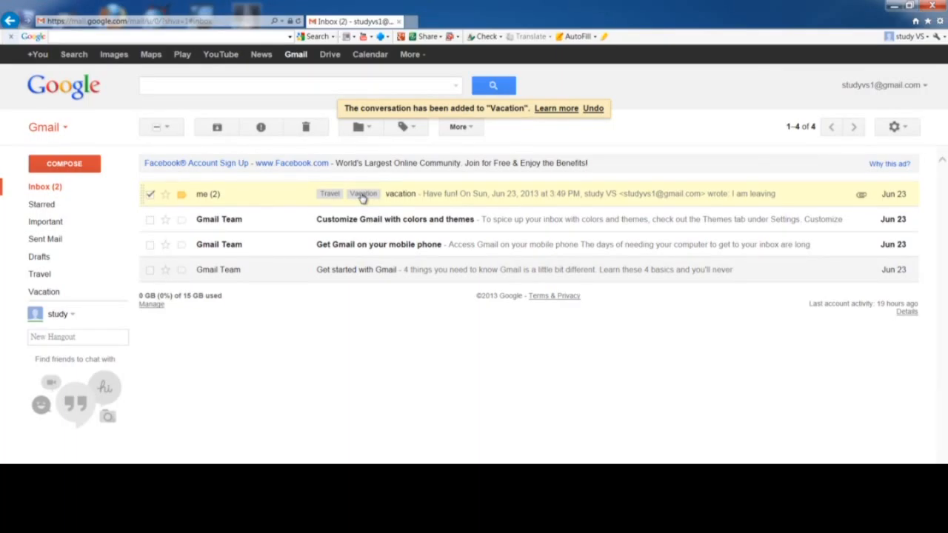
- Remove the Travel chip from the vacation conversation and open the Vacation label's list
{"action": "left_click", "coordinate": [294, 197]}
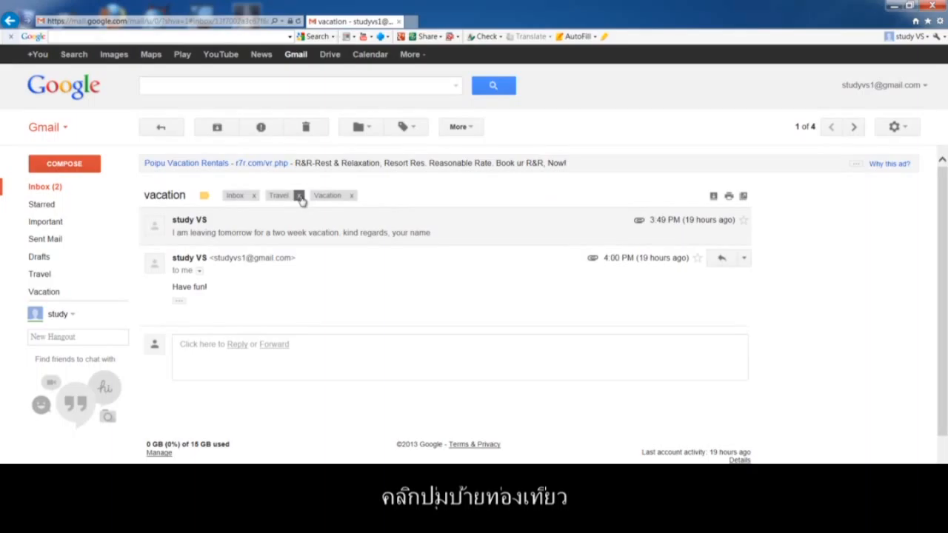
{"action": "left_click", "coordinate": [299, 196]}
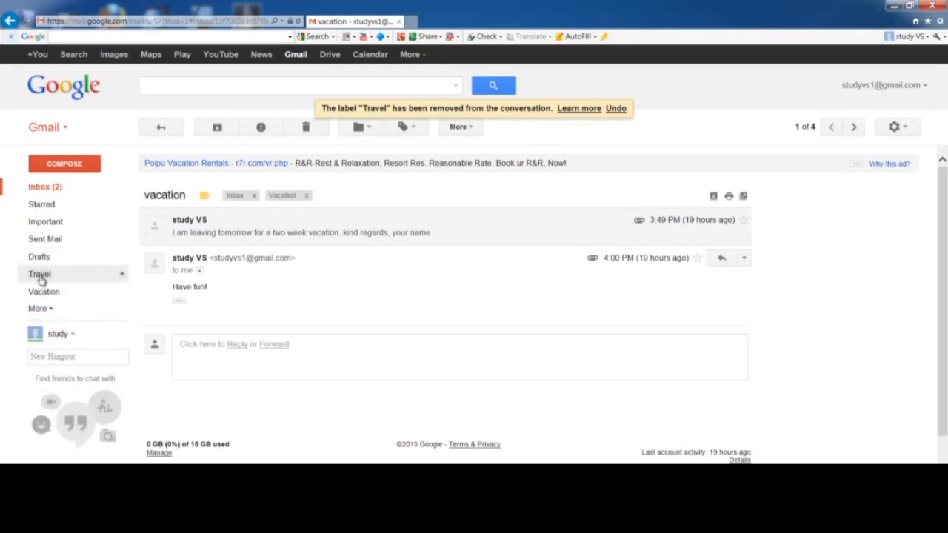
{"action": "left_click_drag", "start_coordinate": [42, 280], "coordinate": [39, 292]}
{"action": "left_click", "coordinate": [40, 293]}
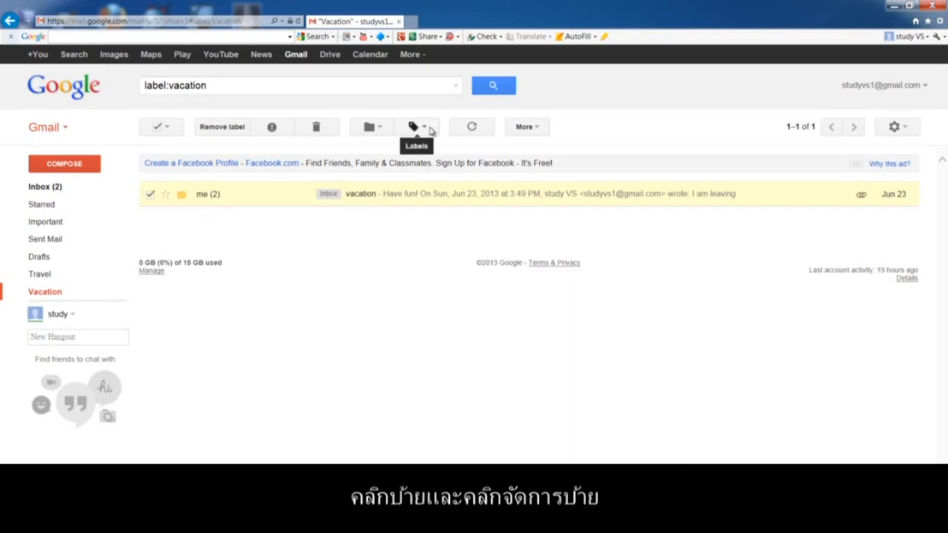
- Choose Manage labels from the Labels menu to reach the Labels settings tab
{"action": "left_click", "coordinate": [419, 127]}
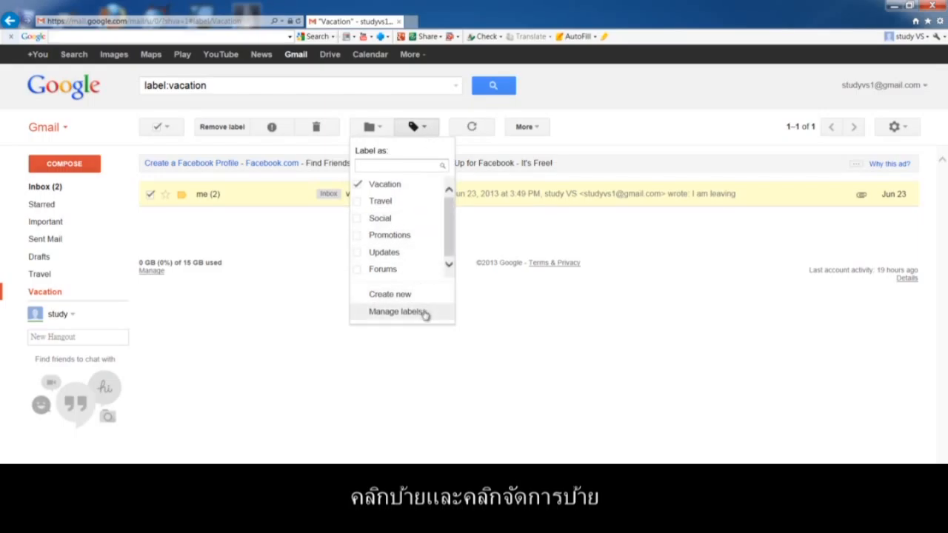
{"action": "left_click", "coordinate": [396, 312]}
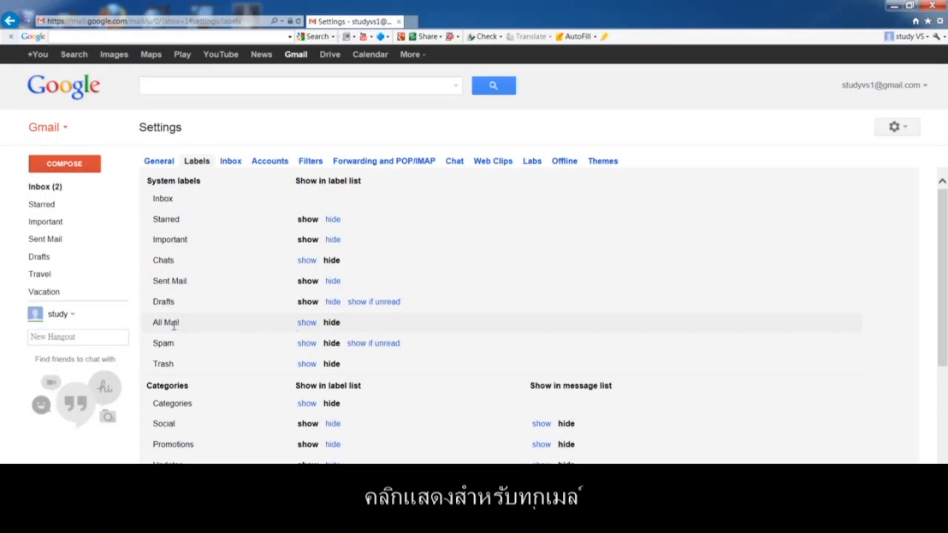
- Set All Mail to show in the label list, then scroll down to the Travel and Vacation labels
{"action": "left_click", "coordinate": [307, 324]}
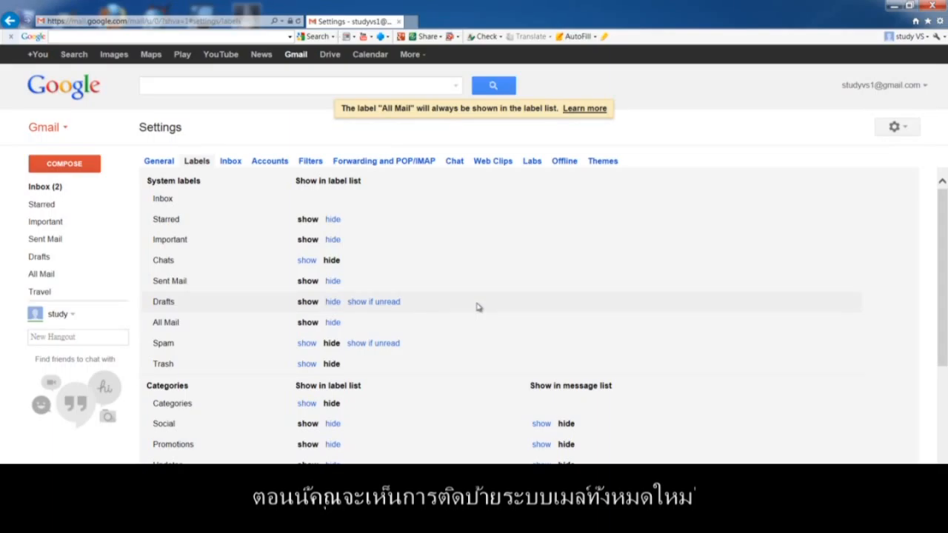
{"action": "scroll", "coordinate": [478, 307], "scroll_direction": "down", "scroll_amount": 4}
{"action": "scroll", "coordinate": [478, 307], "scroll_direction": "up", "scroll_amount": 4}
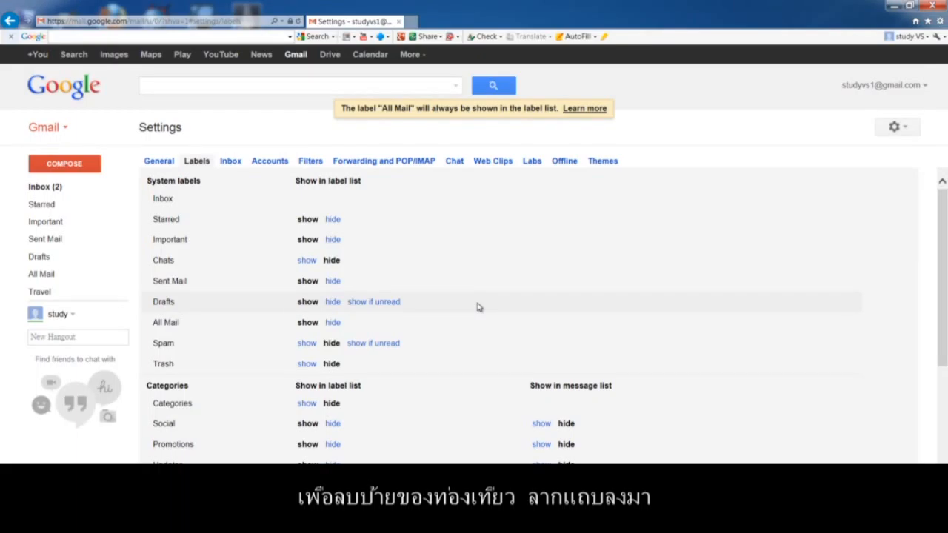
{"action": "left_click_drag", "start_coordinate": [945, 236], "coordinate": [945, 303]}
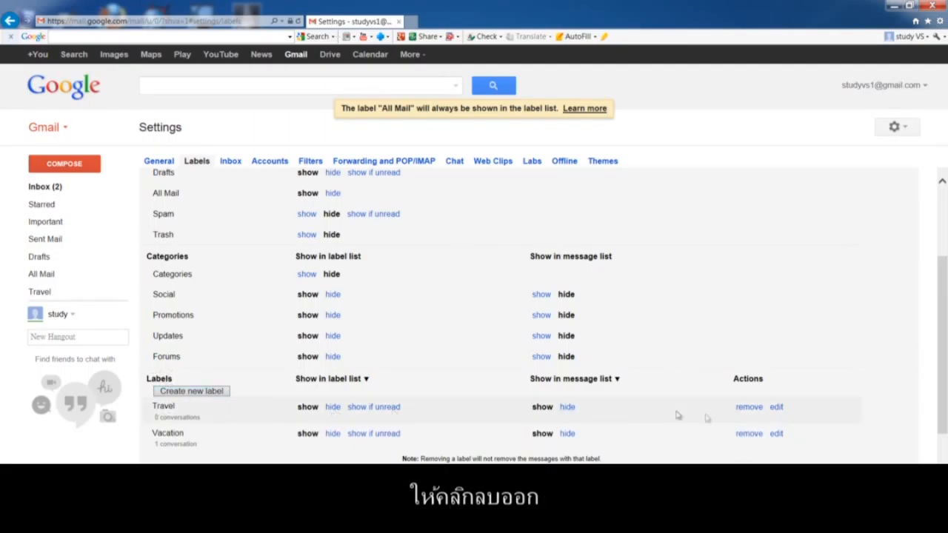
- Delete the Travel label, leaving Vacation with 1 conversation as the only user label
{"action": "left_click", "coordinate": [748, 407]}
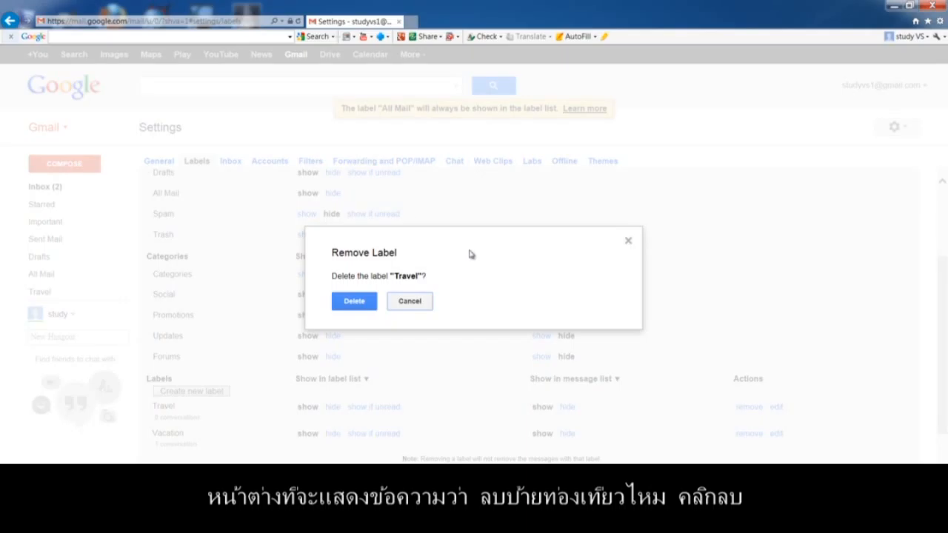
{"action": "left_click", "coordinate": [347, 303]}
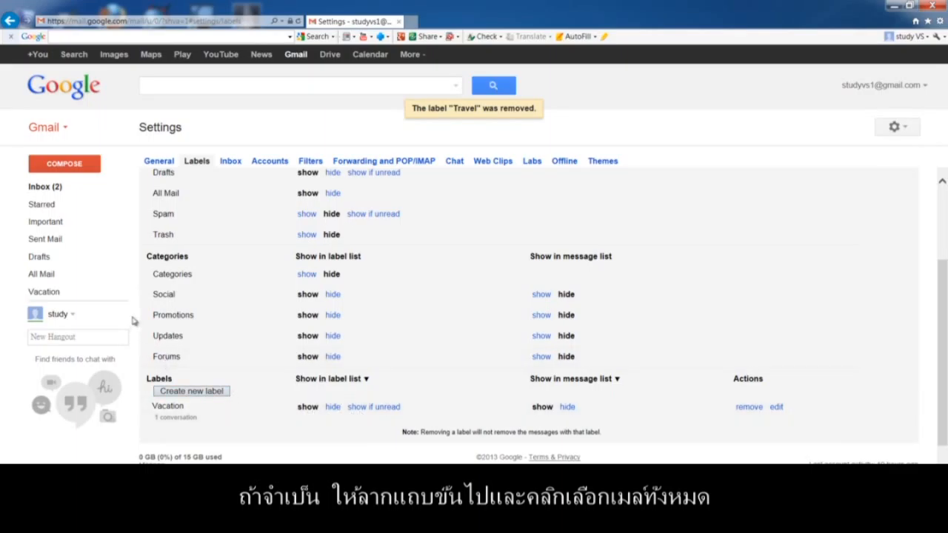
{"action": "left_click_drag", "start_coordinate": [942, 323], "coordinate": [945, 209]}
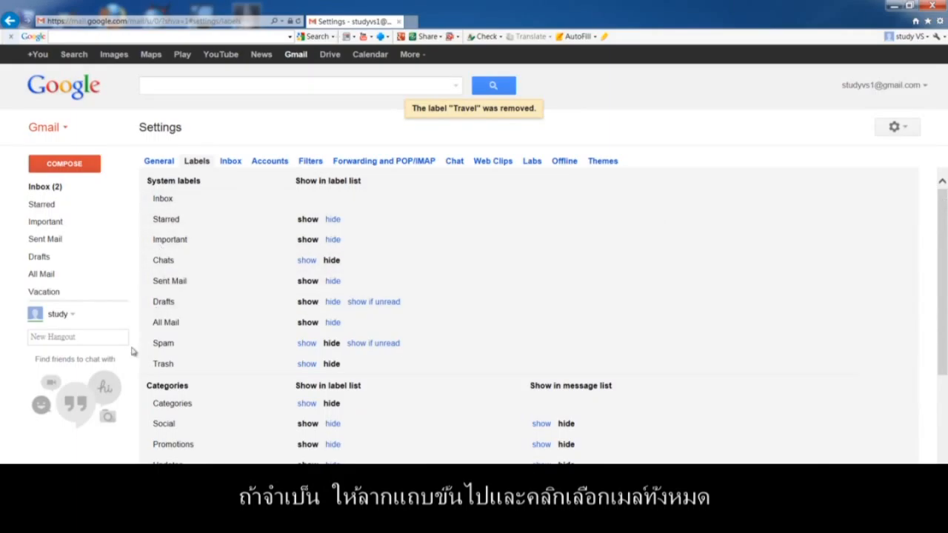
- Switch to All Mail, listing 4 conversations with vacation tagged Inbox and Vacation
{"action": "left_click", "coordinate": [46, 275]}
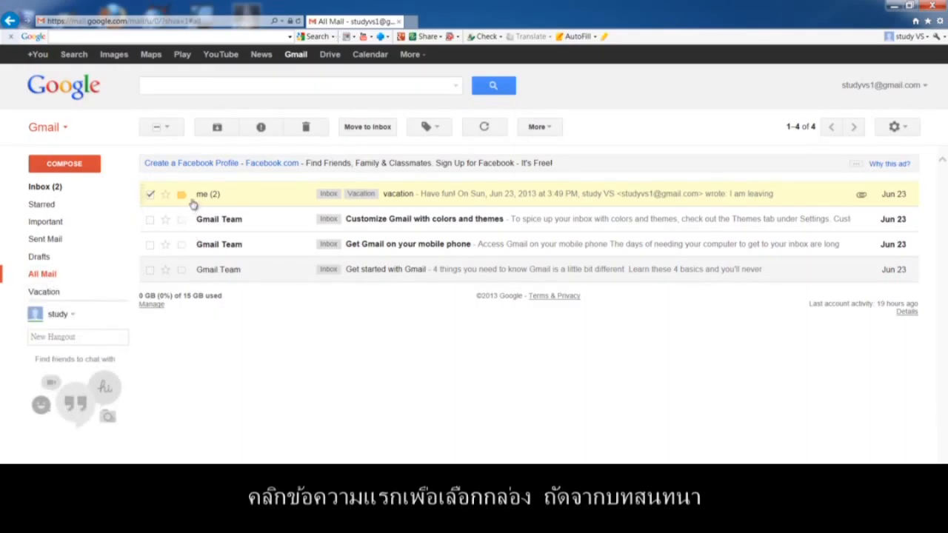
{"action": "mouse_move", "coordinate": [207, 194]}
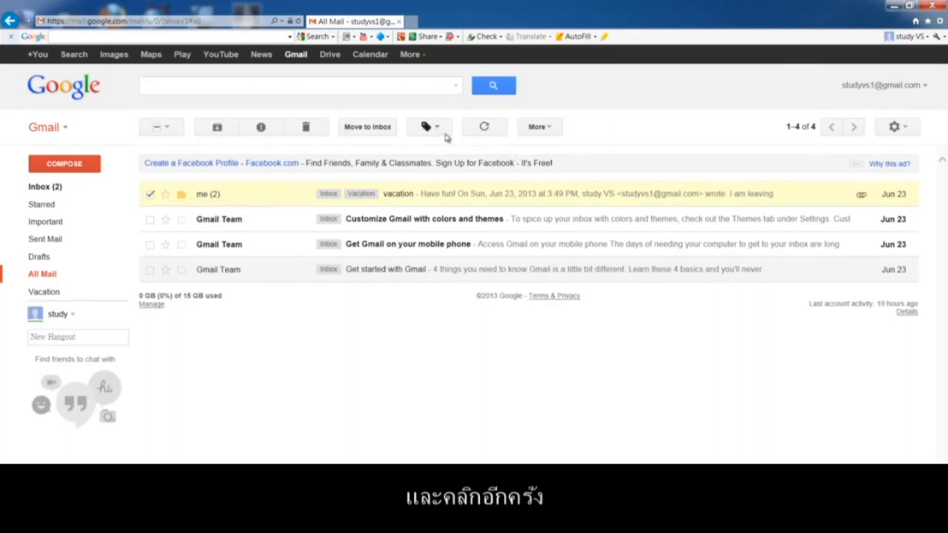
- Add a star to the vacation conversation from the More menu
{"action": "left_click", "coordinate": [538, 131]}
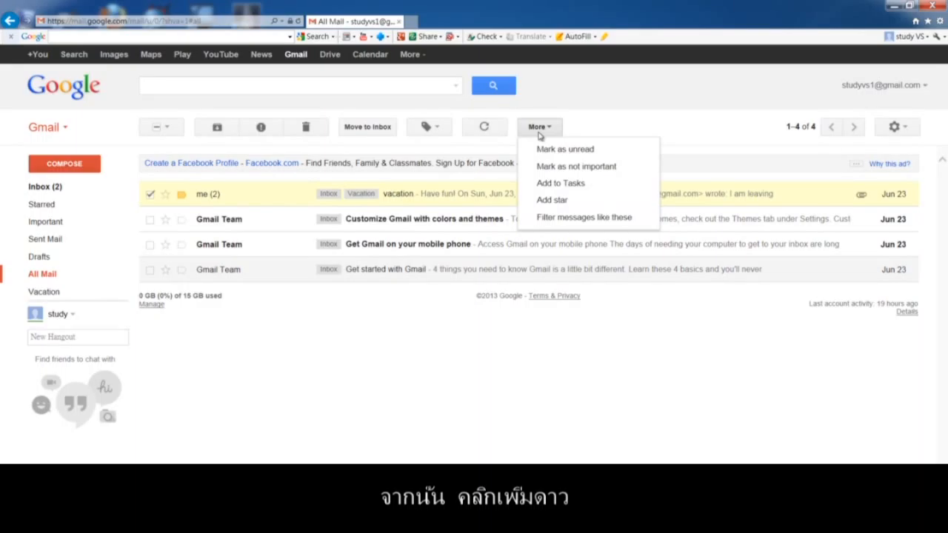
{"action": "left_click", "coordinate": [544, 200]}
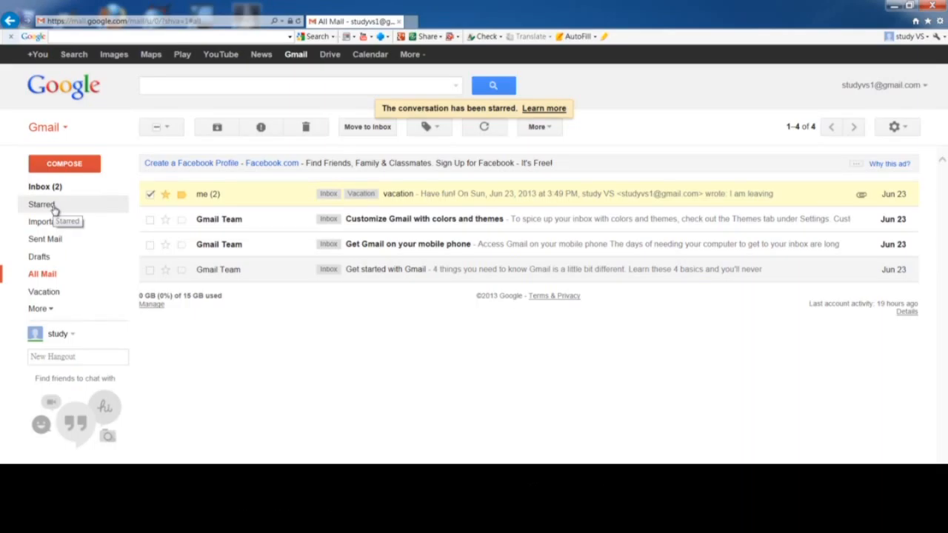
- View the Starred list, then return to the Inbox with the starred vacation conversation on top
{"action": "left_click", "coordinate": [54, 210]}
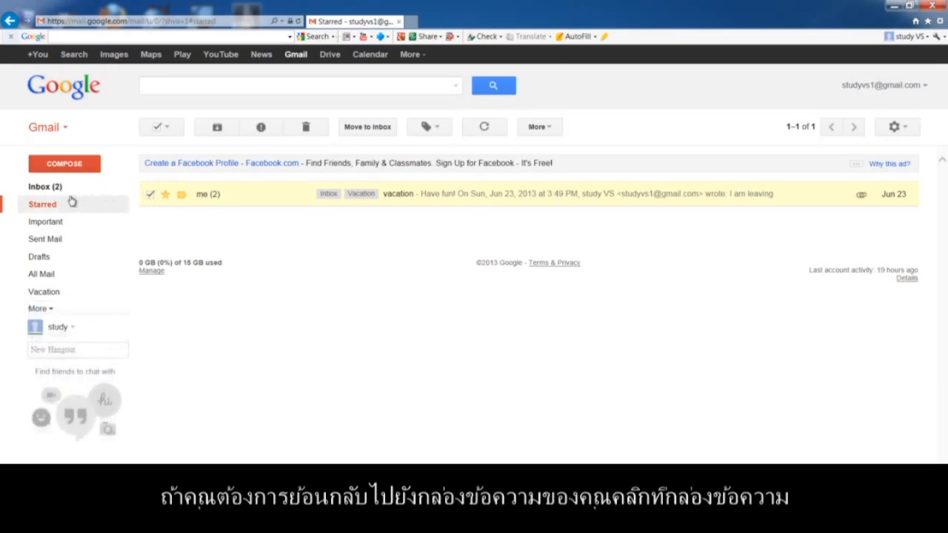
{"action": "left_click", "coordinate": [42, 191]}
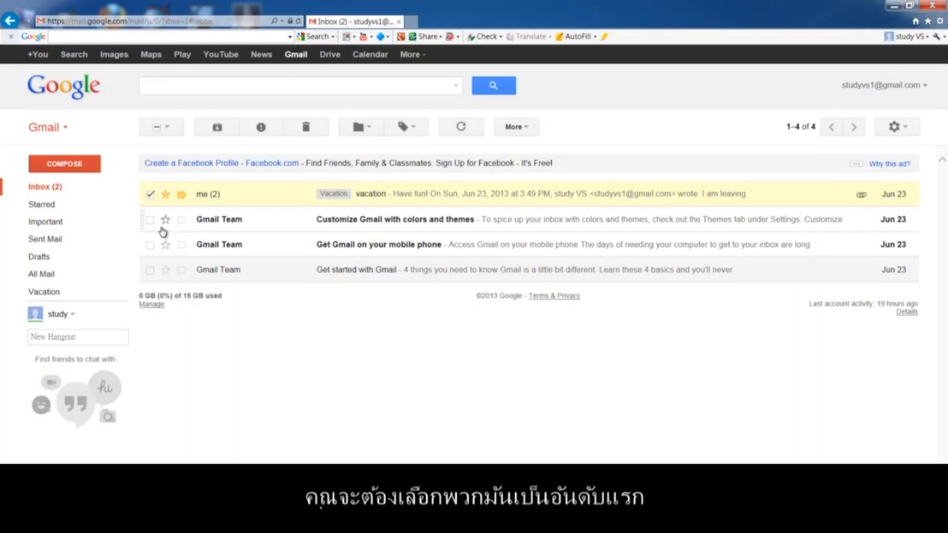
- Select all four Inbox conversations and archive them, emptying the Inbox
{"action": "left_click", "coordinate": [167, 127]}
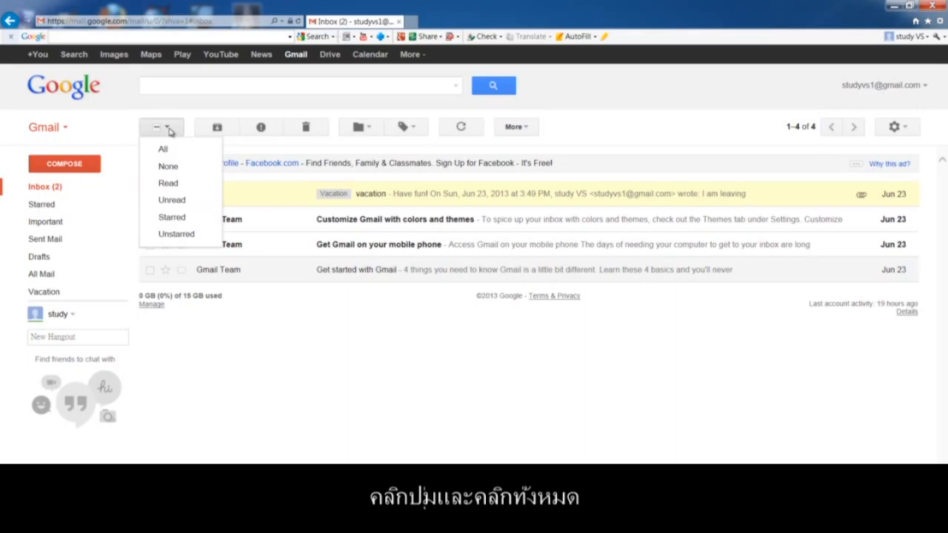
{"action": "left_click", "coordinate": [163, 150]}
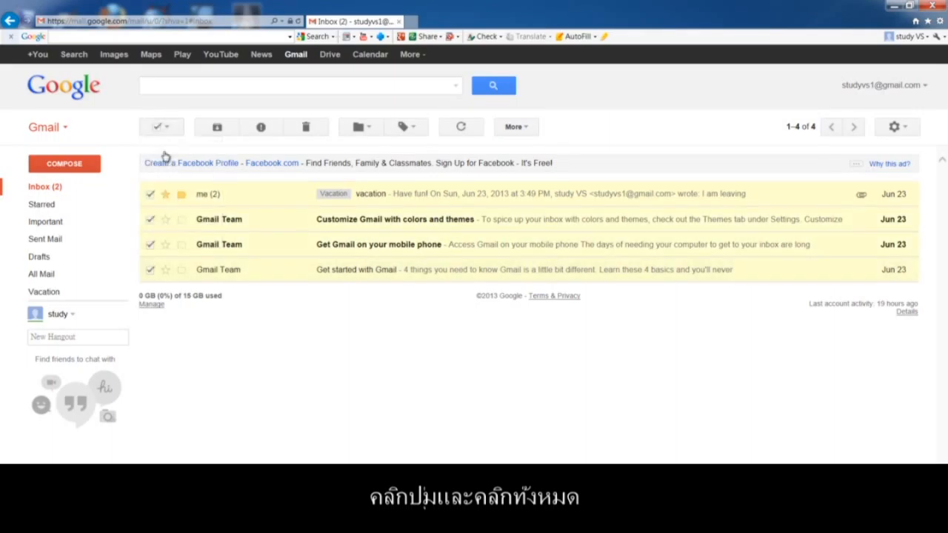
{"action": "left_click", "coordinate": [219, 128]}
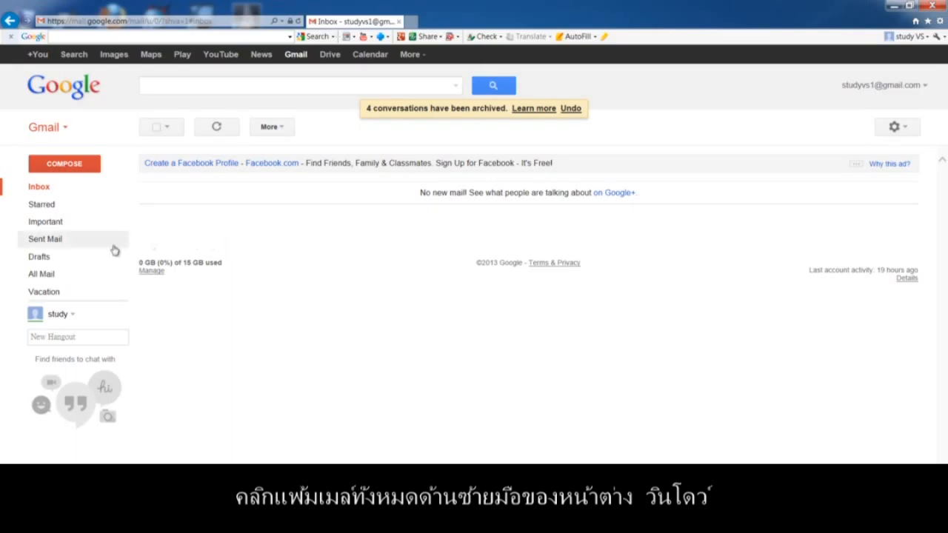
- Switch to All Mail and open the archived two-message 'vacation' conversation
{"action": "left_click", "coordinate": [41, 274]}
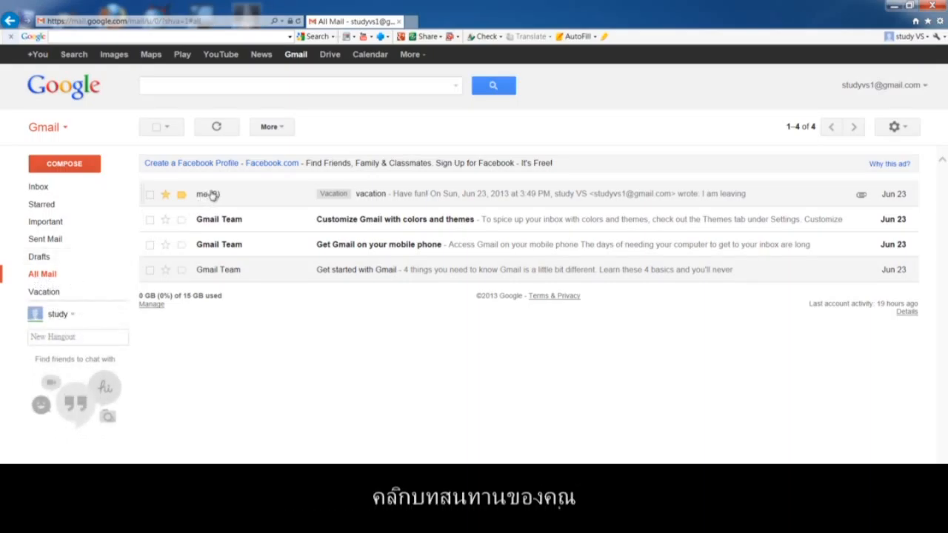
{"action": "left_click", "coordinate": [213, 195]}
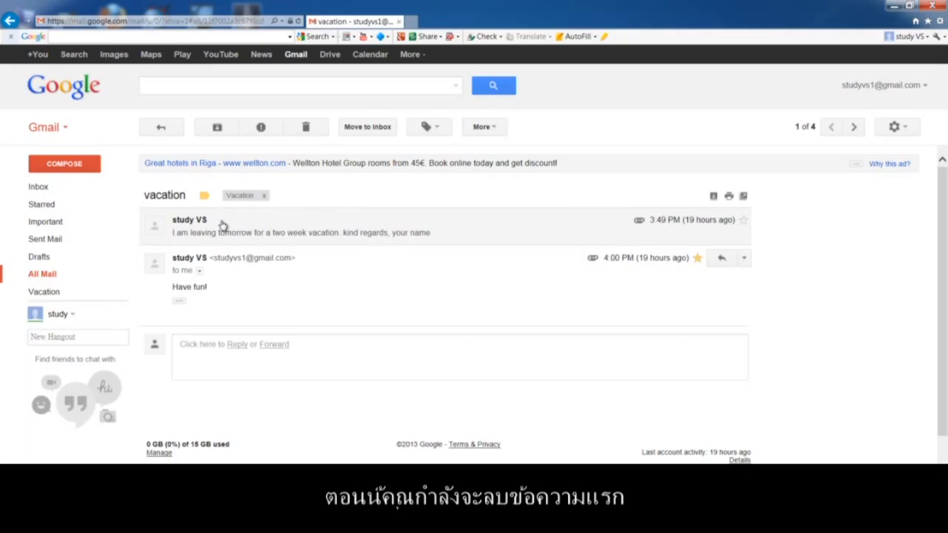
- Expand the first vacation message and delete only that message, keeping the 'Have fun!' reply
{"action": "left_click", "coordinate": [221, 224]}
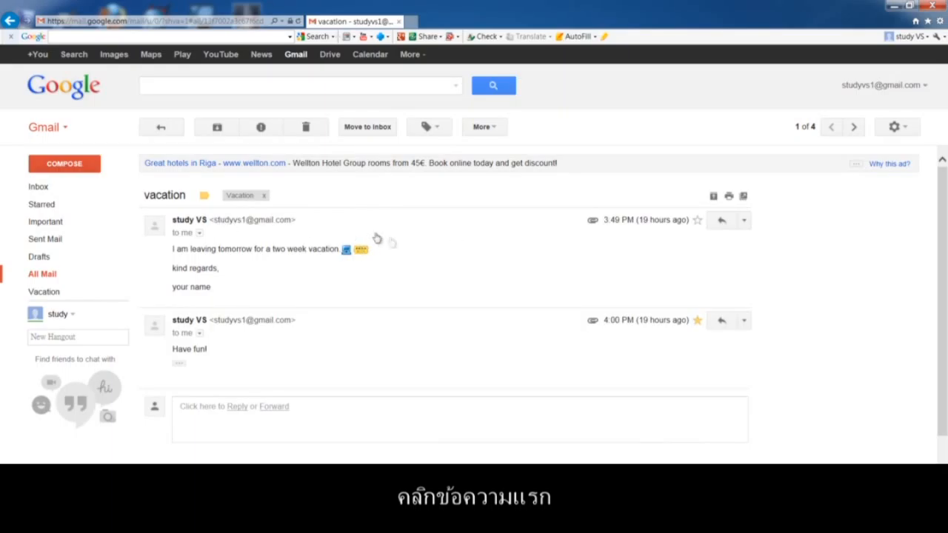
{"action": "left_click", "coordinate": [744, 220]}
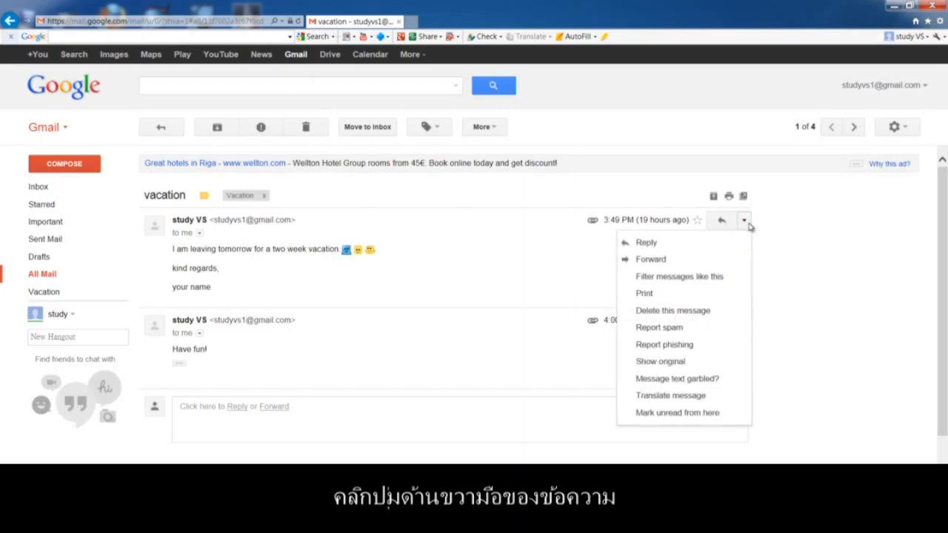
{"action": "left_click", "coordinate": [698, 311]}
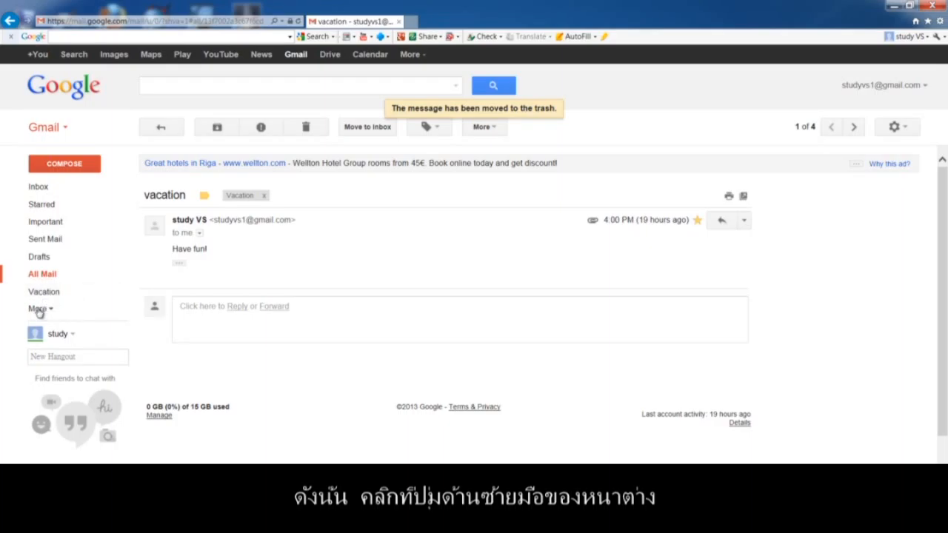
- Expand the sidebar's hidden folders and go to Trash, which lists the vacation conversation
{"action": "left_click", "coordinate": [37, 309]}
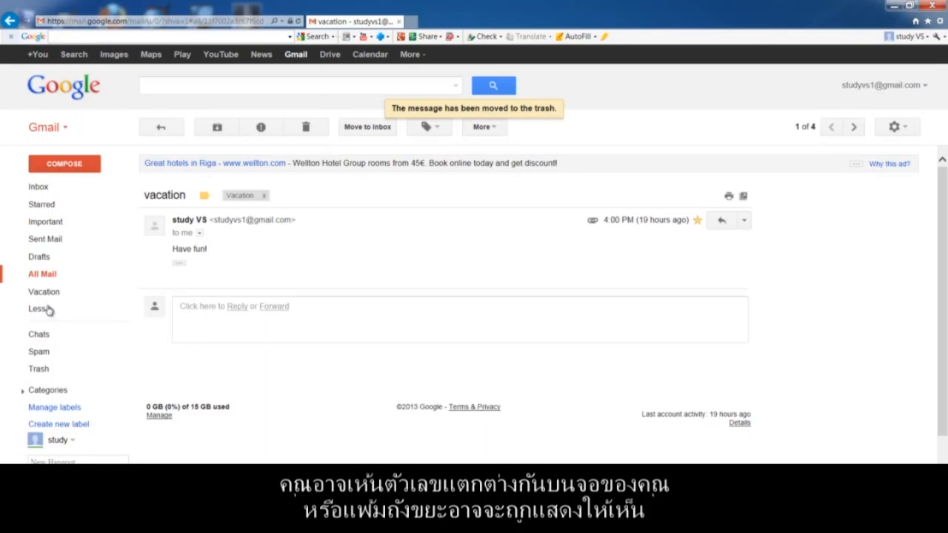
{"action": "left_click", "coordinate": [40, 369]}
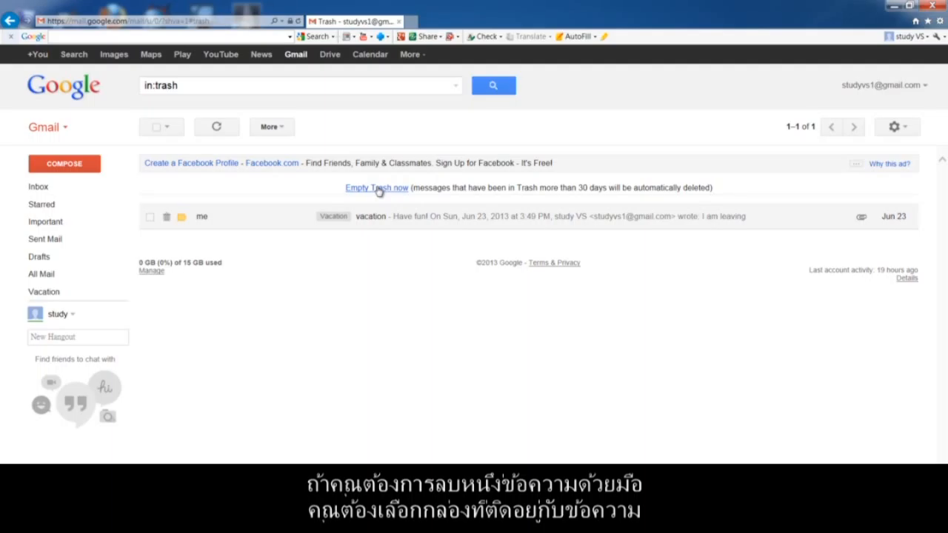
- Select the trashed vacation message and move it back to the Vacation label
{"action": "left_click", "coordinate": [149, 217]}
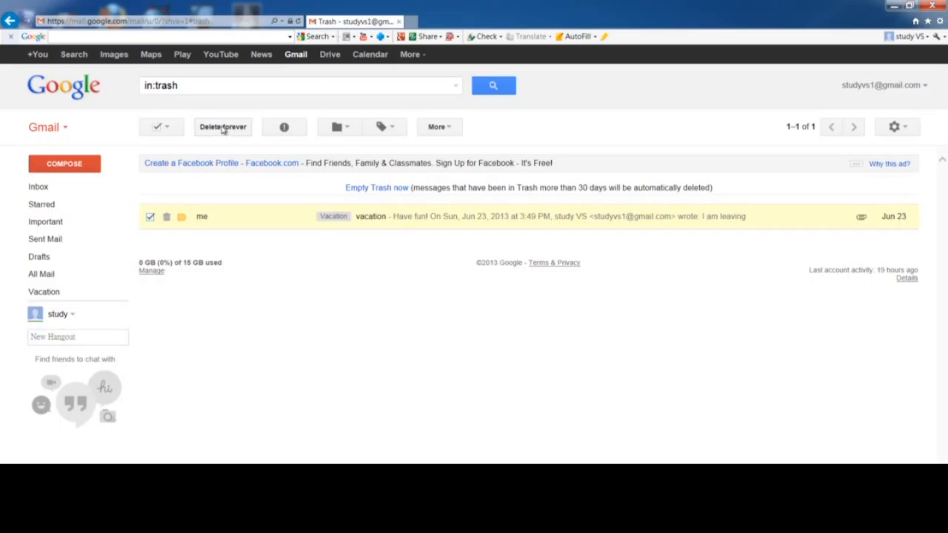
{"action": "left_click", "coordinate": [385, 130]}
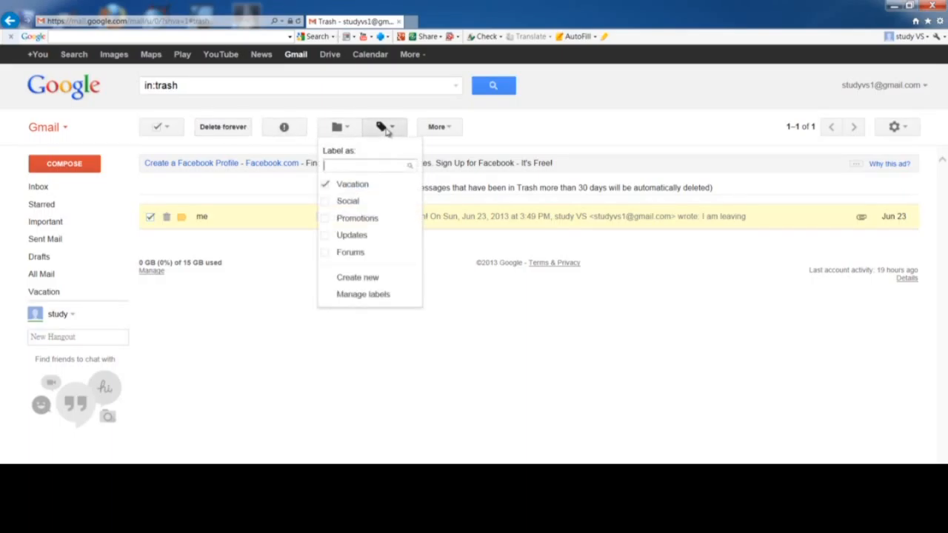
{"action": "left_click", "coordinate": [348, 130]}
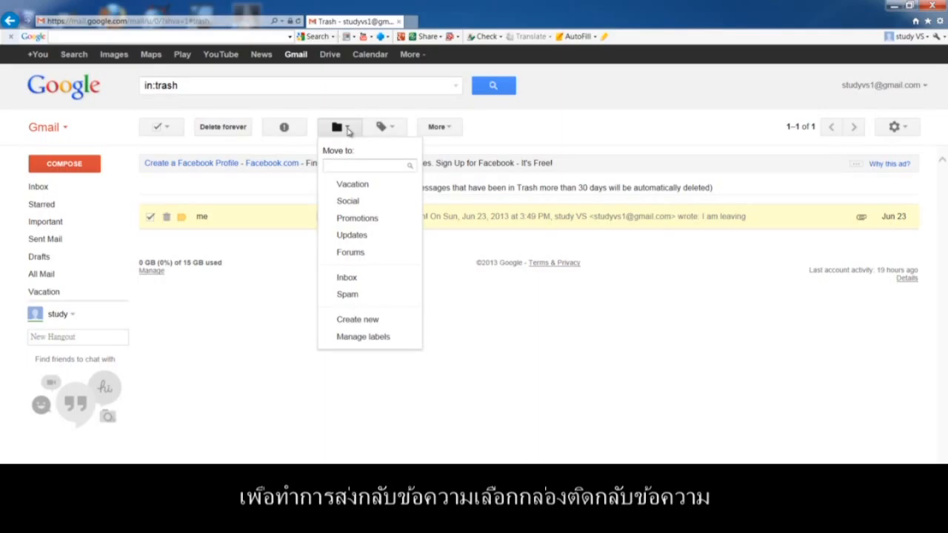
{"action": "left_click", "coordinate": [350, 99]}
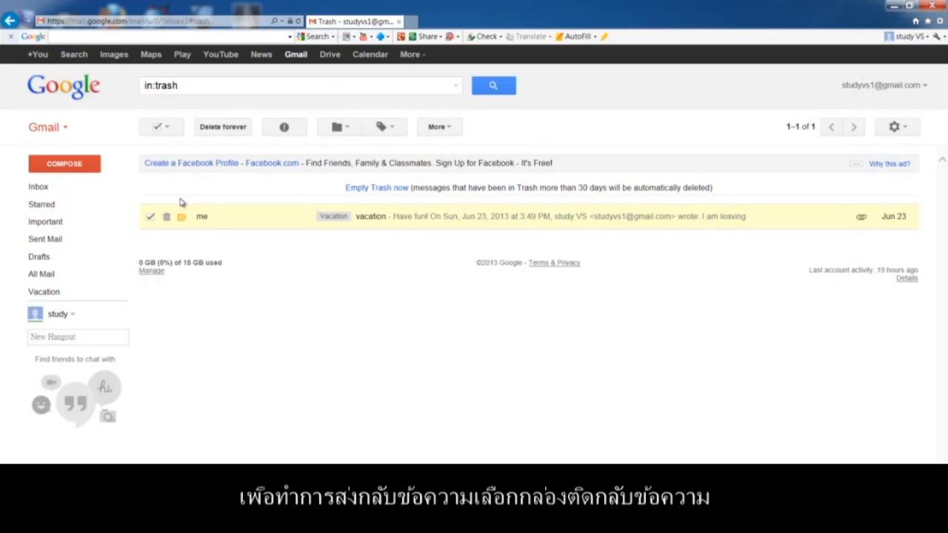
{"action": "left_click", "coordinate": [345, 131]}
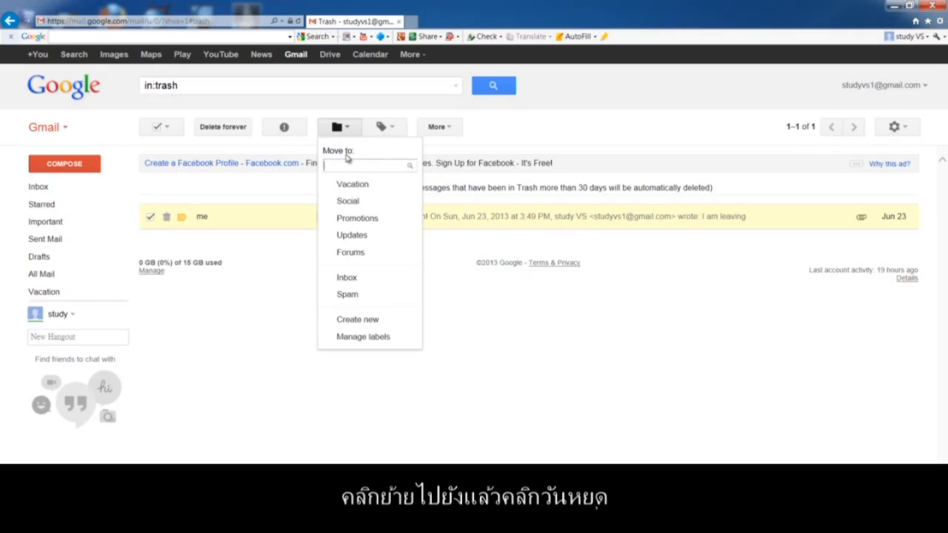
{"action": "left_click", "coordinate": [349, 187]}
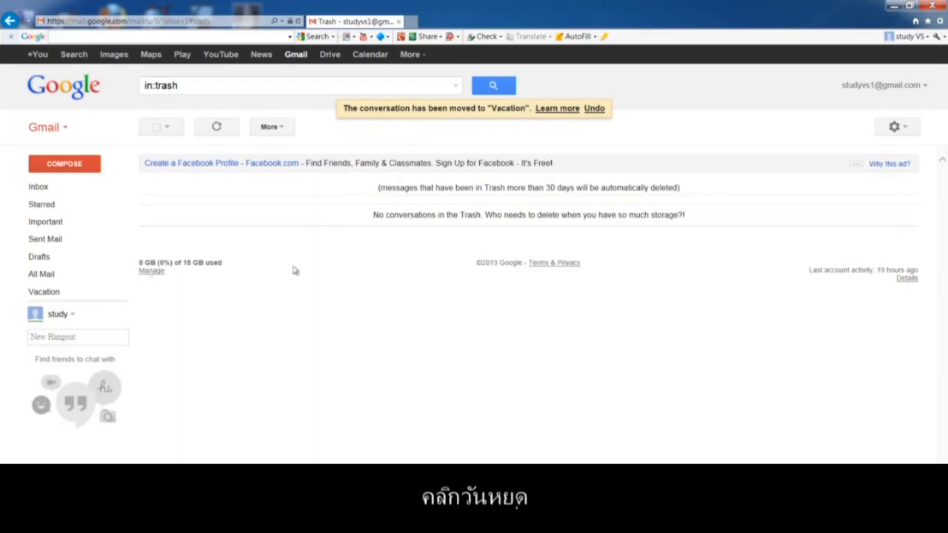
- Look at the Vacation label, then return to All Mail showing the restored vacation conversation
{"action": "mouse_move", "coordinate": [44, 293]}
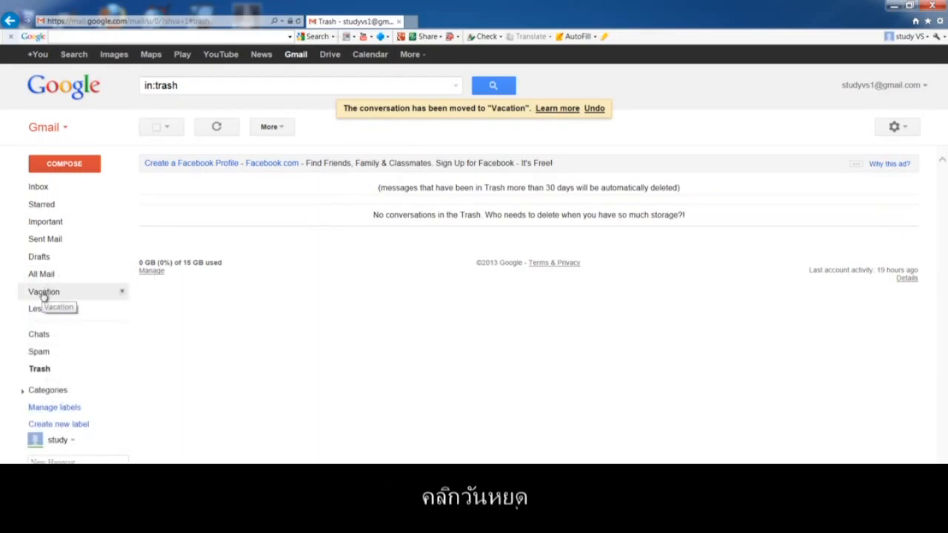
{"action": "left_click", "coordinate": [43, 293]}
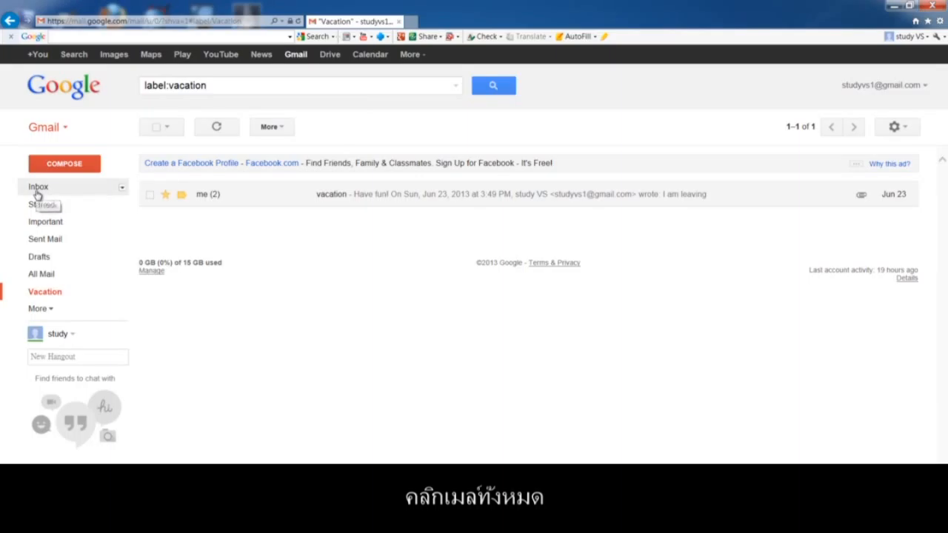
{"action": "left_click", "coordinate": [42, 274]}
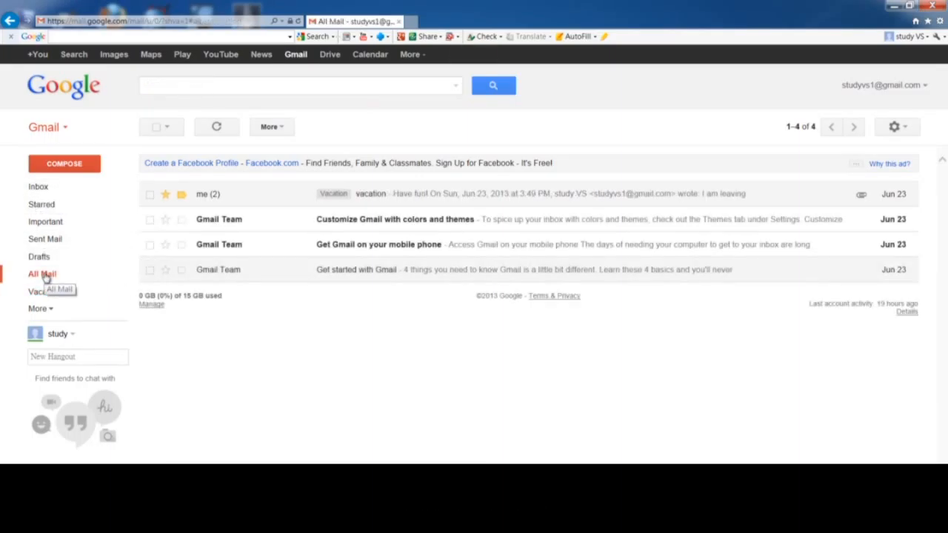